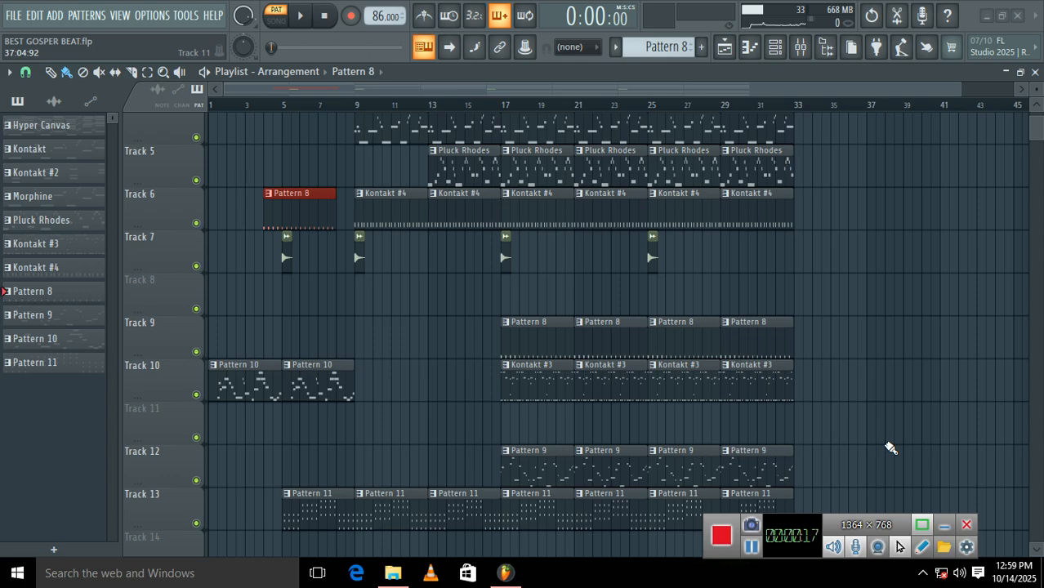
# Step: Delete the Pattern 8 clip on Track 6 that sits before the Kontakt #4 clips
pyautogui.rightClick(306, 213)
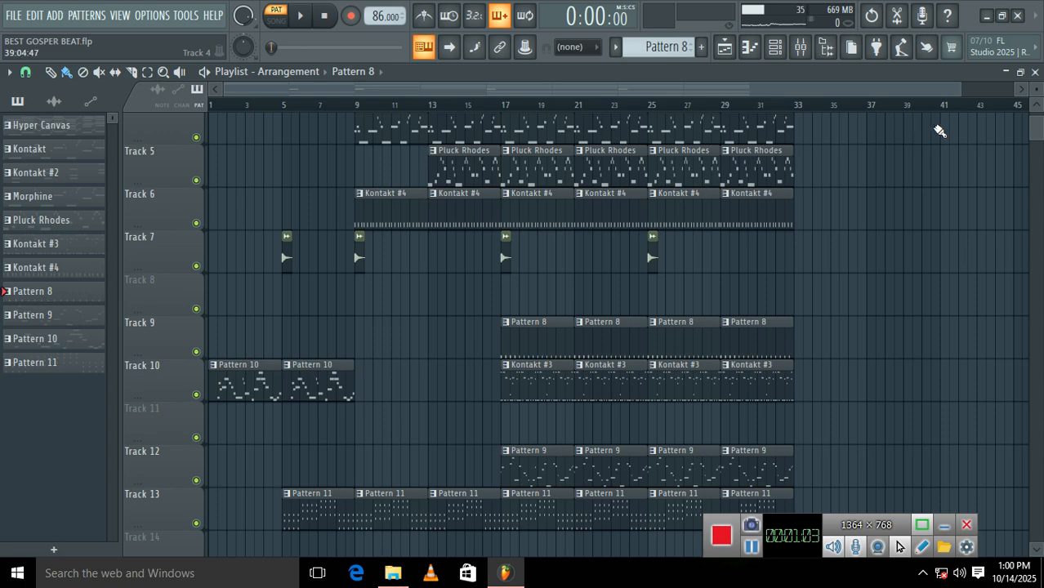
pyautogui.scroll(1, 1034, 135)
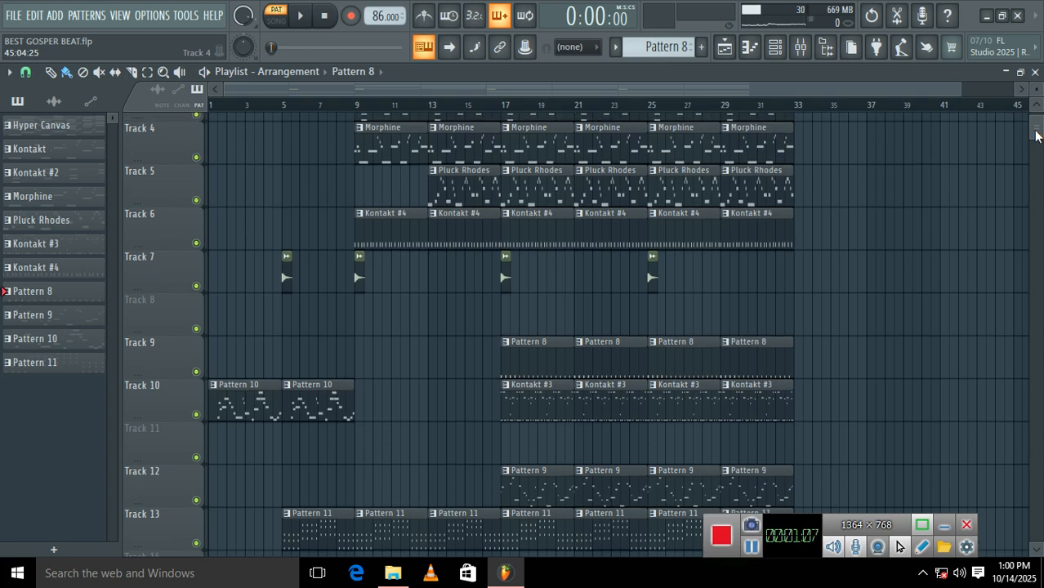
pyautogui.moveTo(1036, 133); pyautogui.dragTo(1039, 121)
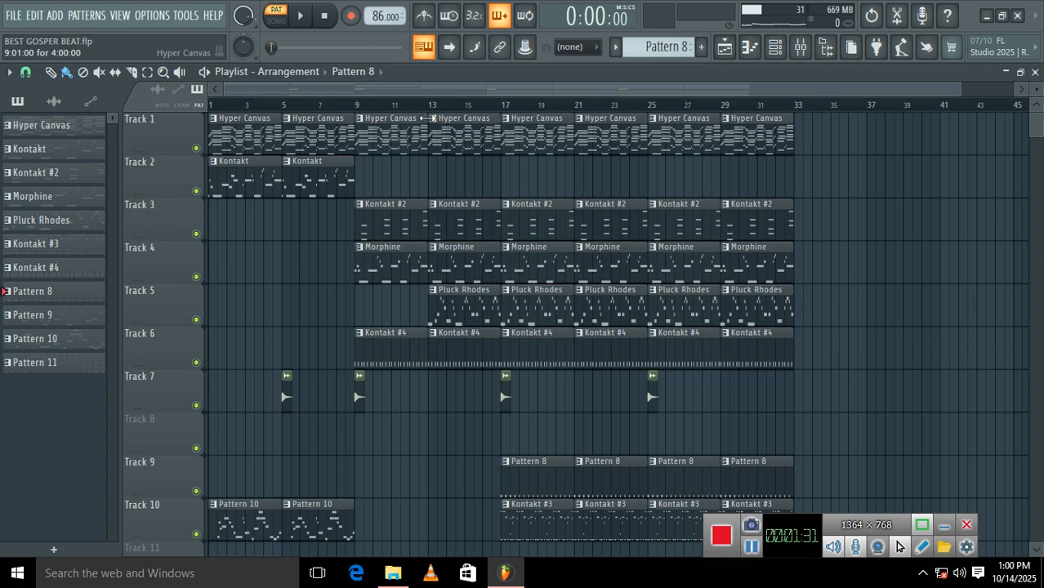
# Step: Look over the mixer's insert tracks and the list of instruments in the channel rack
pyautogui.click(798, 49)
pyautogui.moveTo(156, 214); pyautogui.dragTo(0, 223)
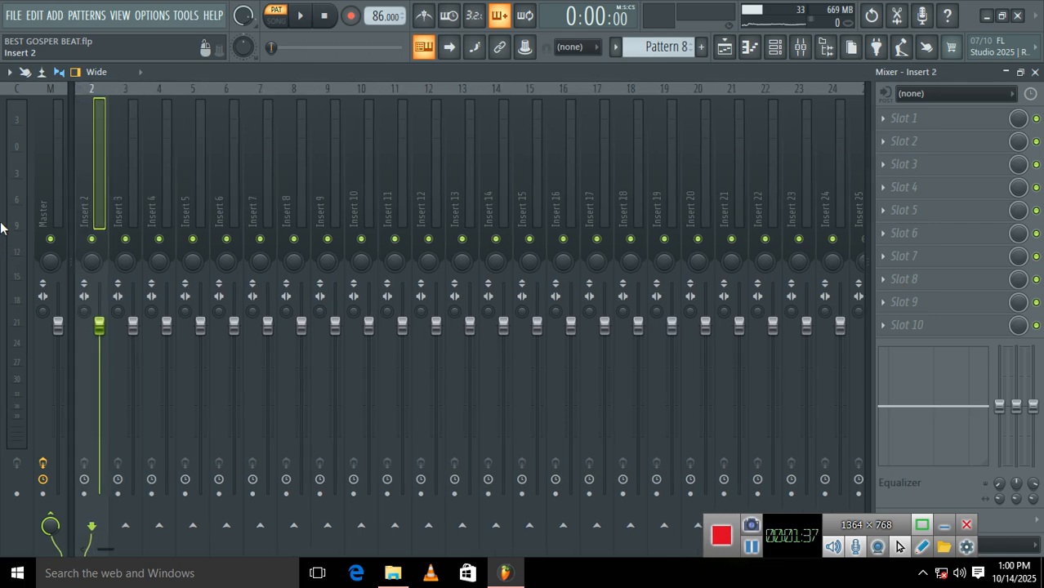
pyautogui.moveTo(107, 549); pyautogui.dragTo(51, 543)
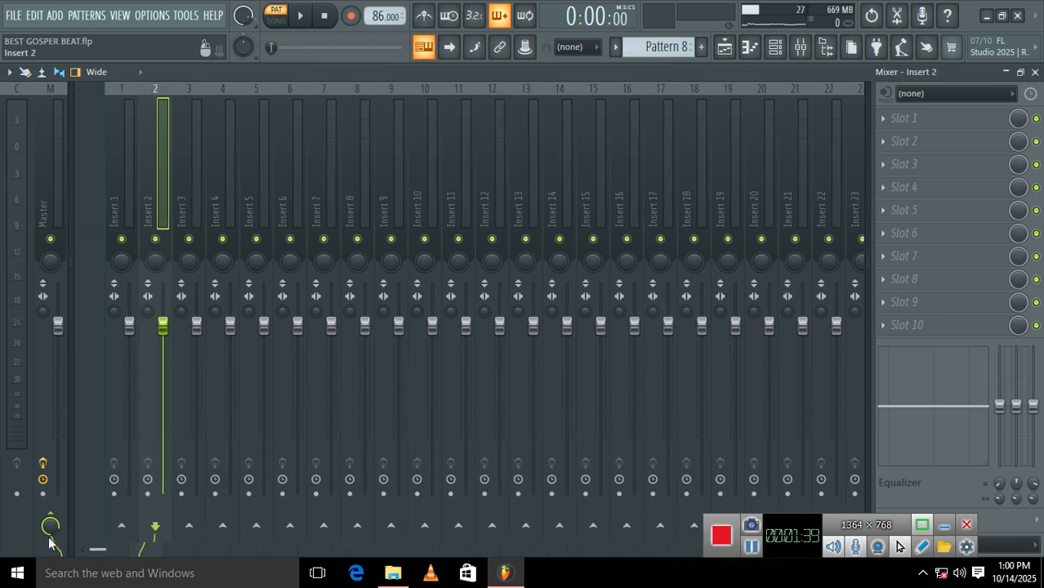
pyautogui.moveTo(123, 264); pyautogui.dragTo(117, 265)
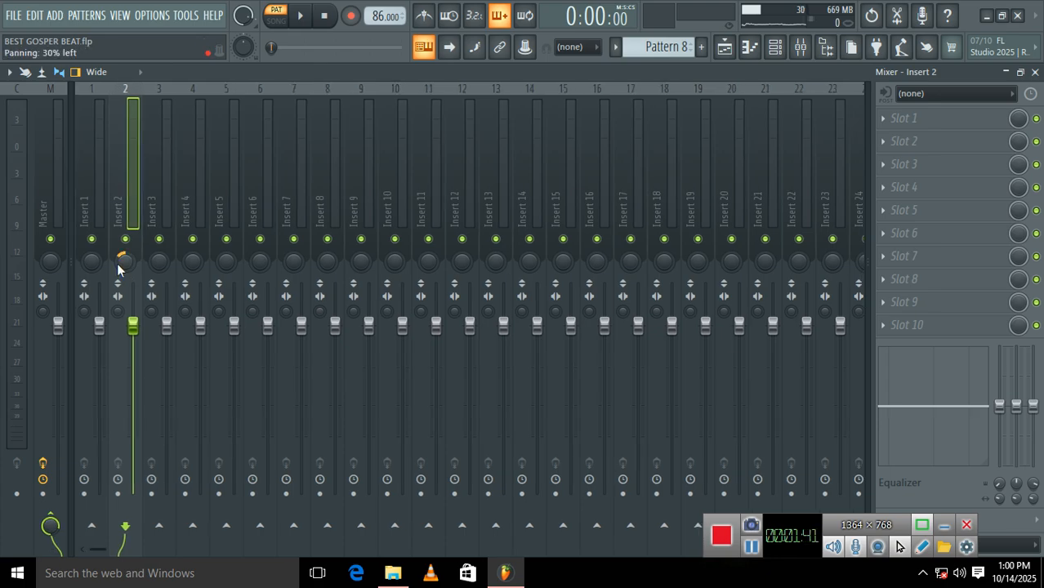
pyautogui.rightClick(125, 264)
pyautogui.click(175, 275)
pyautogui.moveTo(162, 187); pyautogui.dragTo(542, 175)
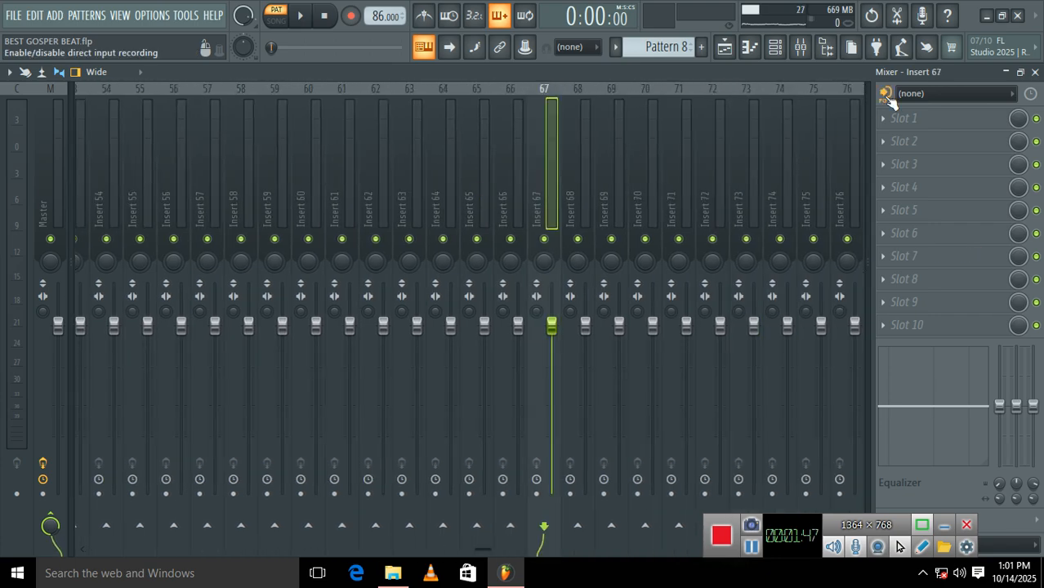
pyautogui.click(1035, 72)
pyautogui.click(750, 47)
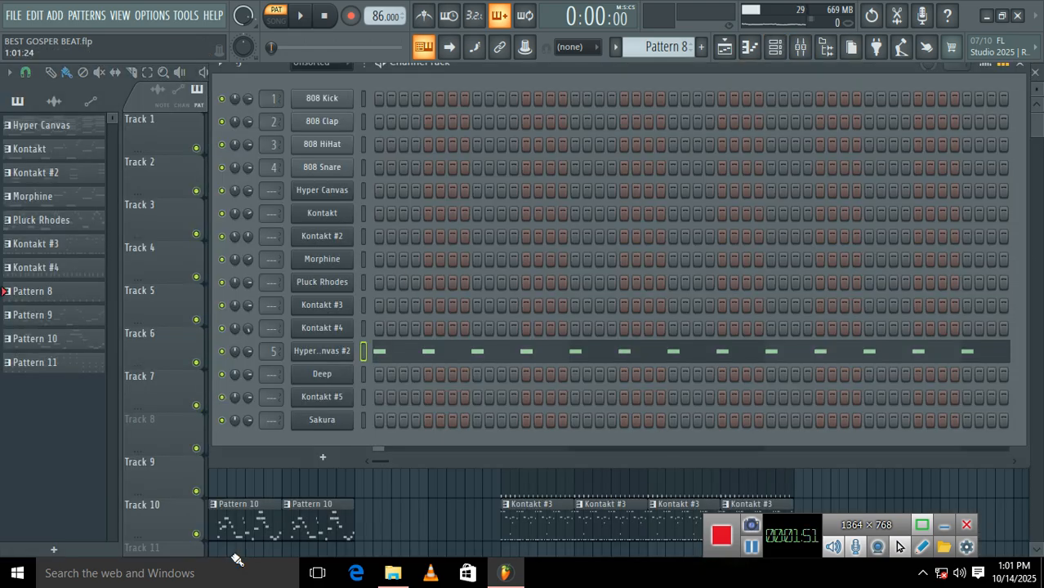
pyautogui.click(1027, 73)
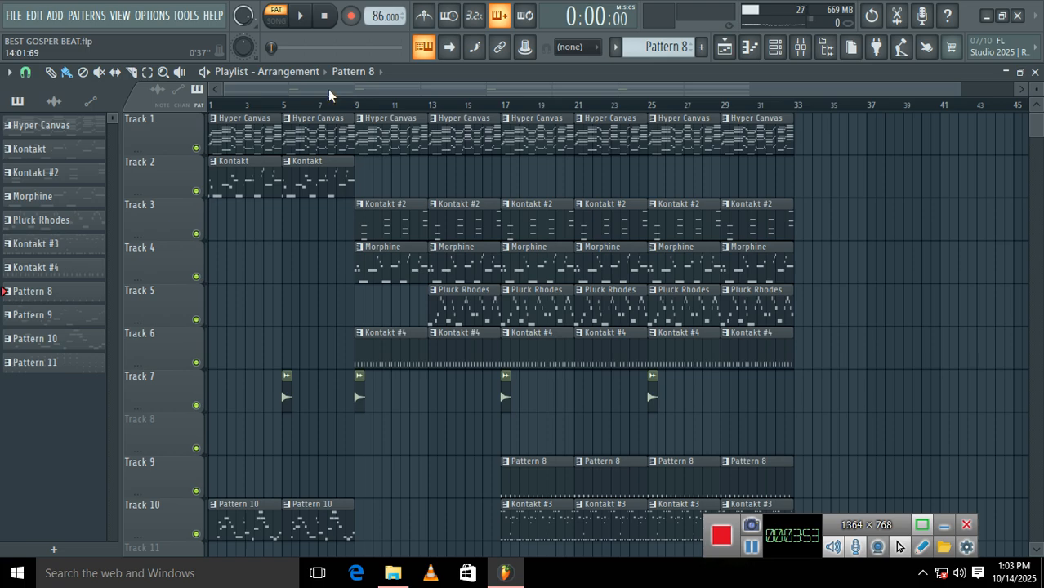
# Step: Select the Hyper Canvas pattern from Track 1 and view its channel's instrument plugin
pyautogui.click(224, 137)
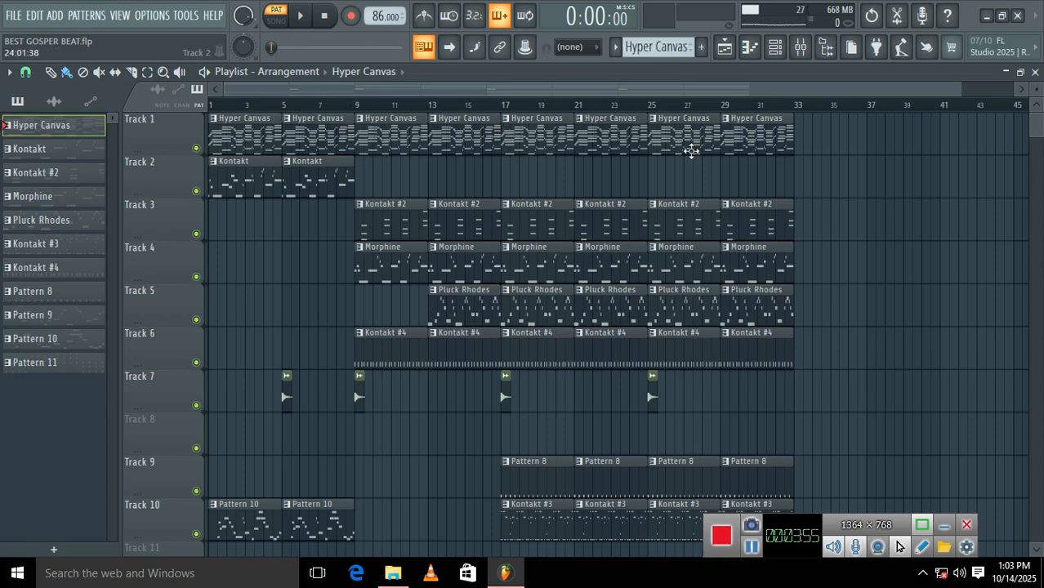
pyautogui.click(775, 47)
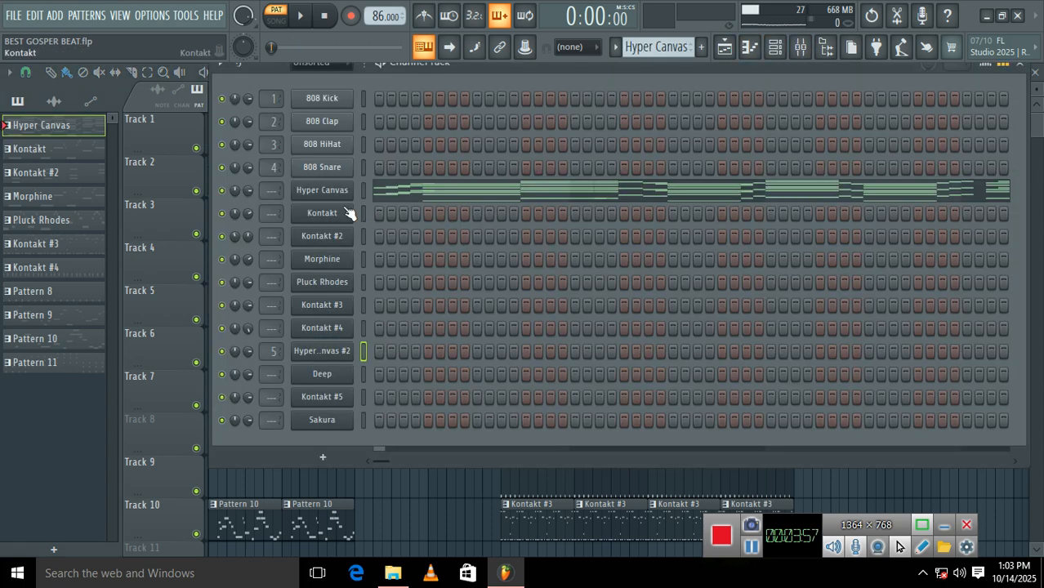
pyautogui.click(327, 191)
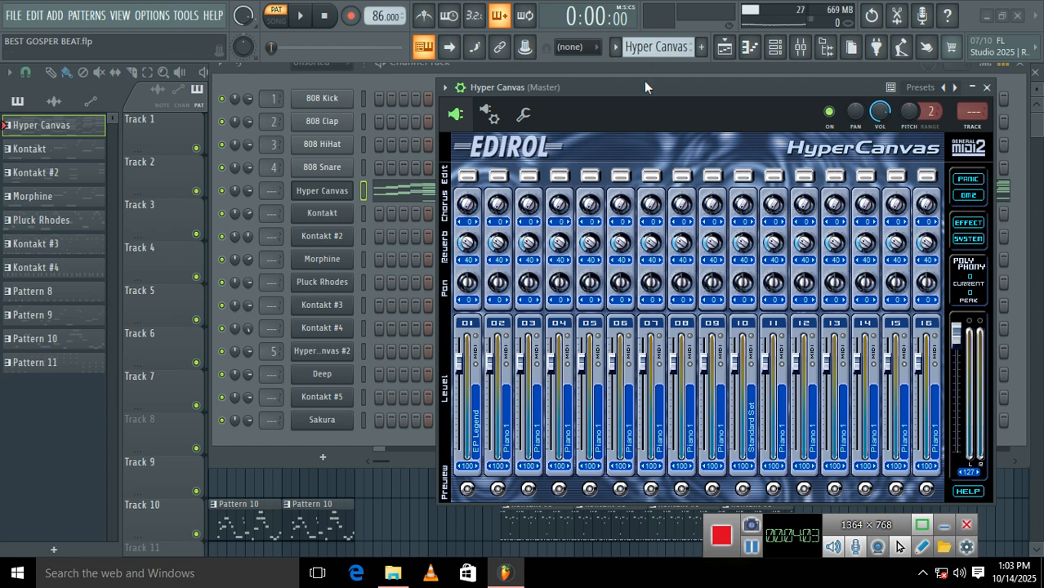
pyautogui.moveTo(636, 89); pyautogui.dragTo(496, 84)
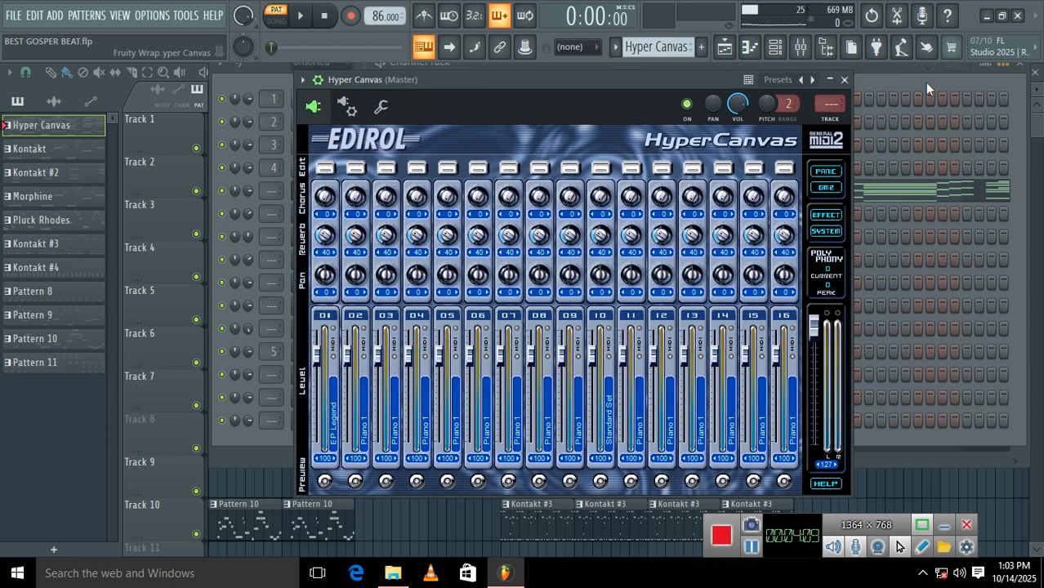
pyautogui.click(846, 81)
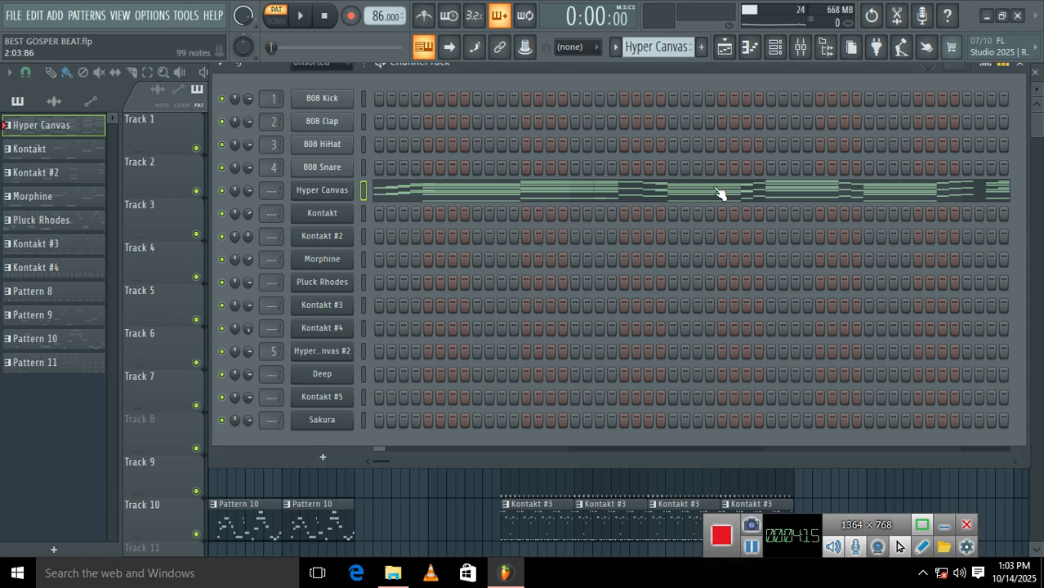
# Step: Bring up the Hyper Canvas notes in the piano roll and play the pattern to hear them
pyautogui.click(722, 193)
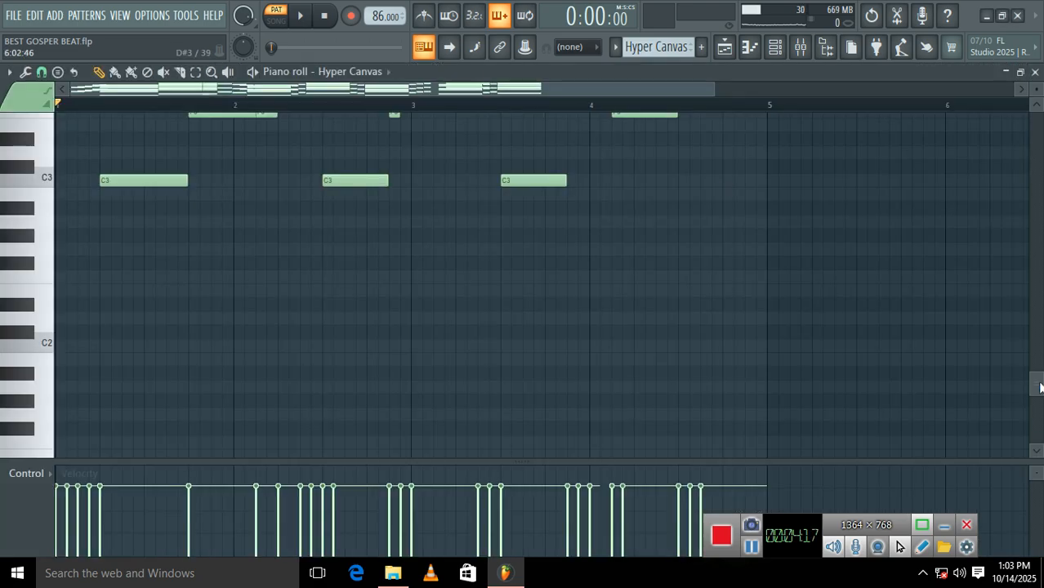
pyautogui.scroll(8, 1031, 343)
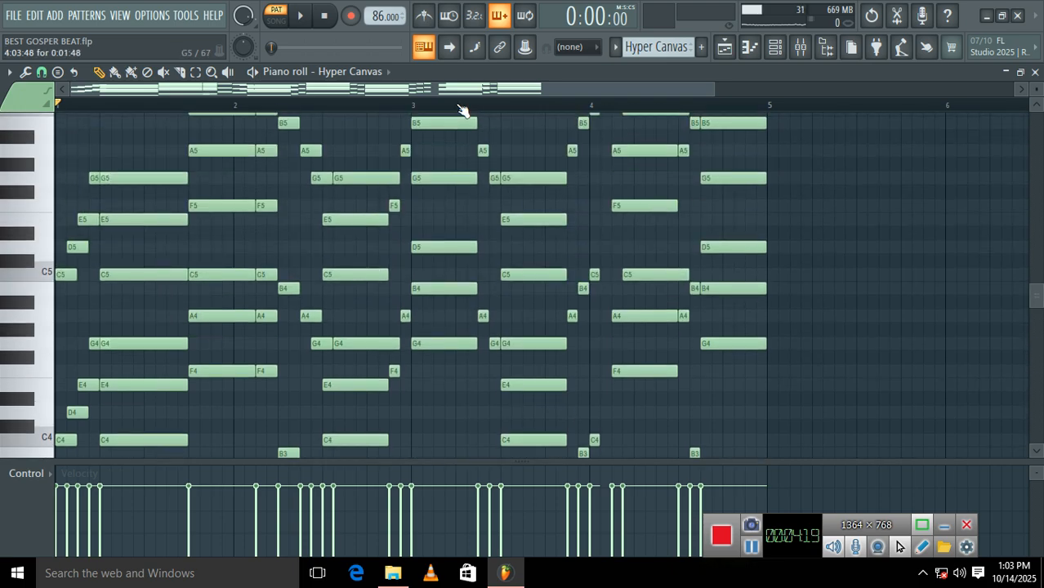
pyautogui.click(301, 15)
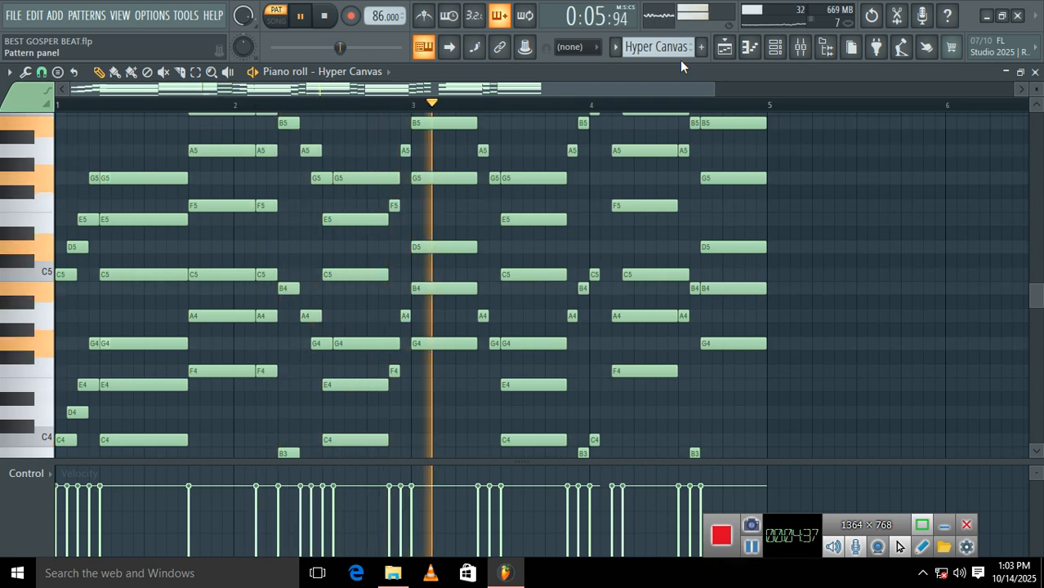
pyautogui.press('space')
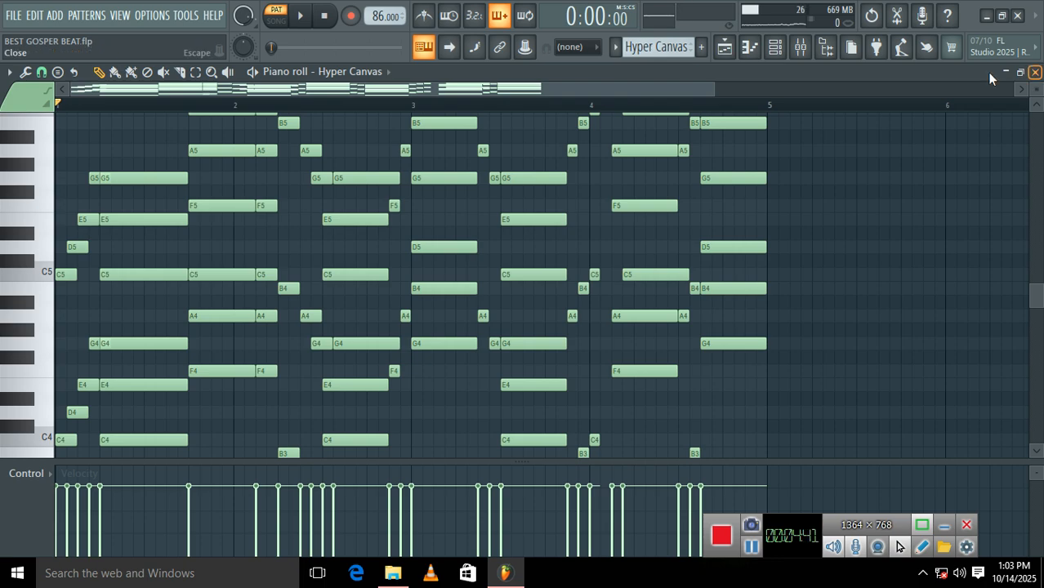
pyautogui.click(1036, 73)
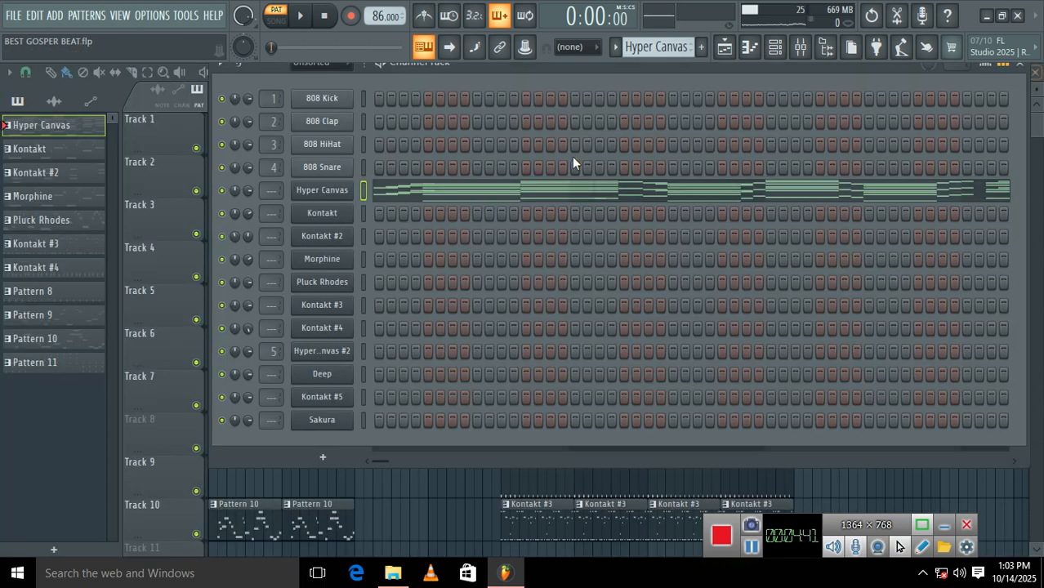
pyautogui.click(1034, 72)
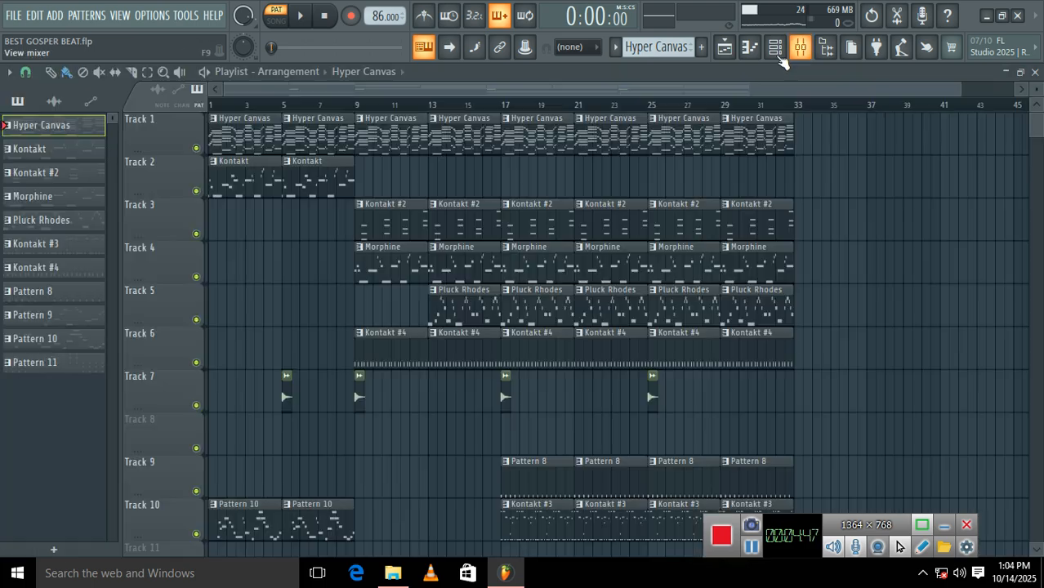
# Step: Examine the Hyper Canvas chord notes in the piano roll again, including the lower octave down to G3
pyautogui.click(774, 46)
pyautogui.click(462, 195)
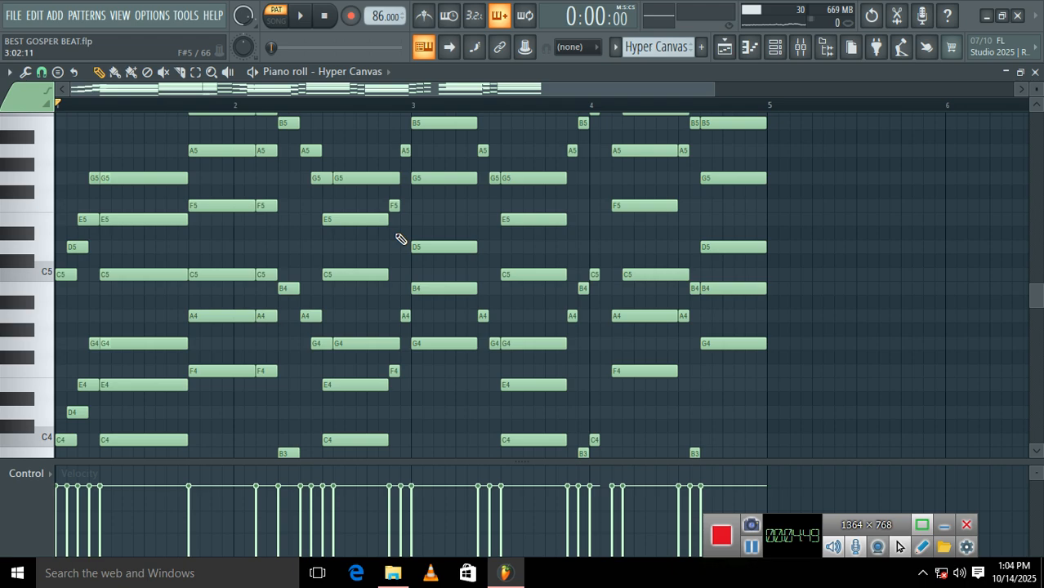
pyautogui.scroll(-2, 1036, 298)
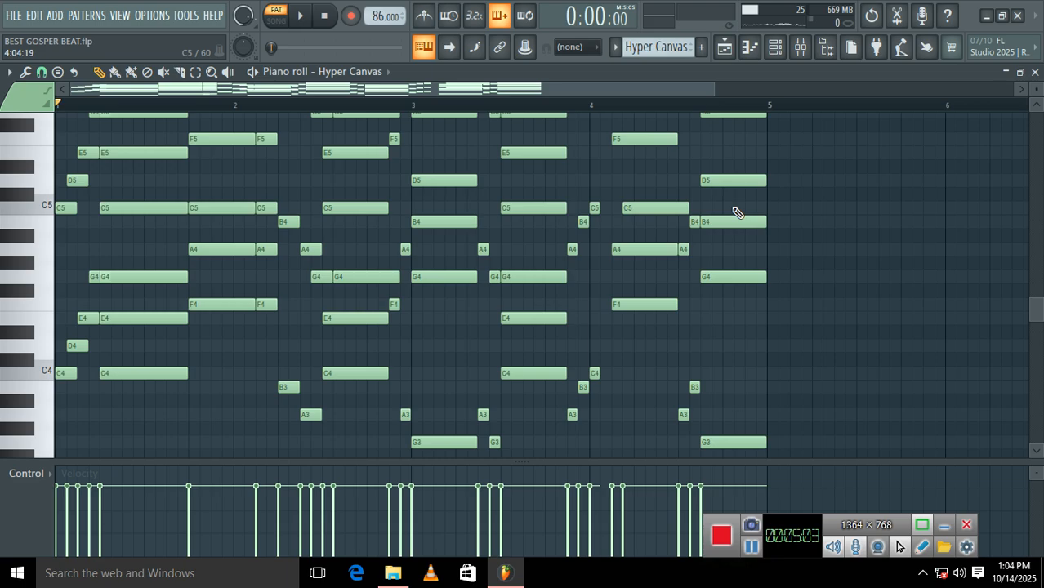
# Step: View the Hyper Canvas plugin's instrument settings once more and return to the playlist
pyautogui.click(774, 46)
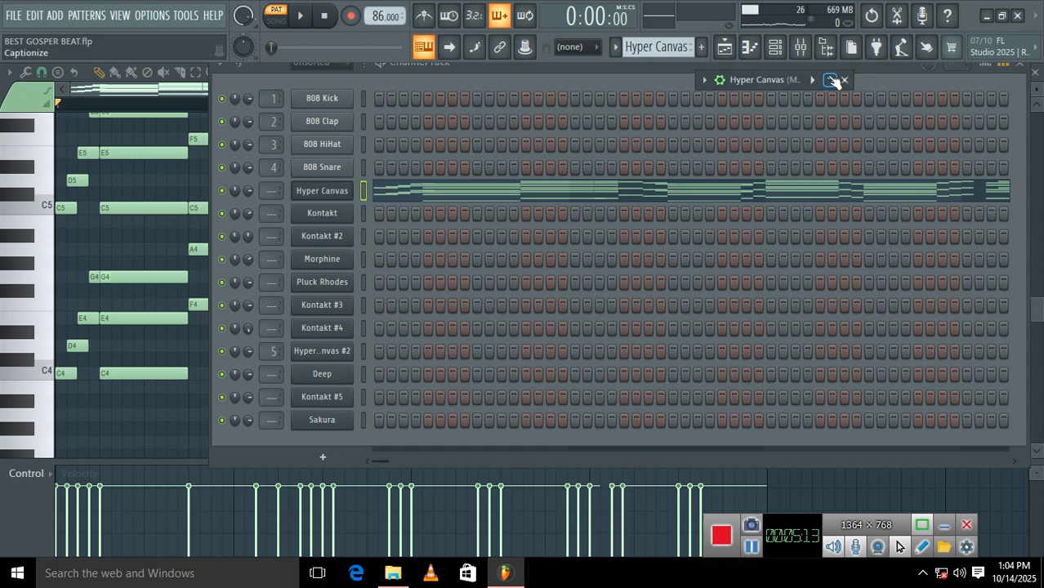
pyautogui.click(831, 79)
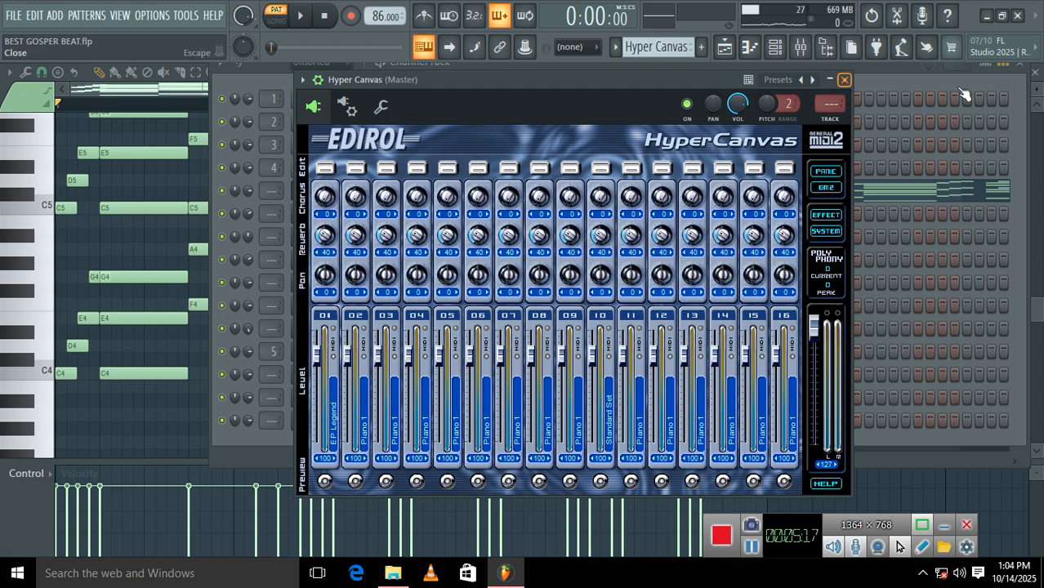
pyautogui.press('Escape')
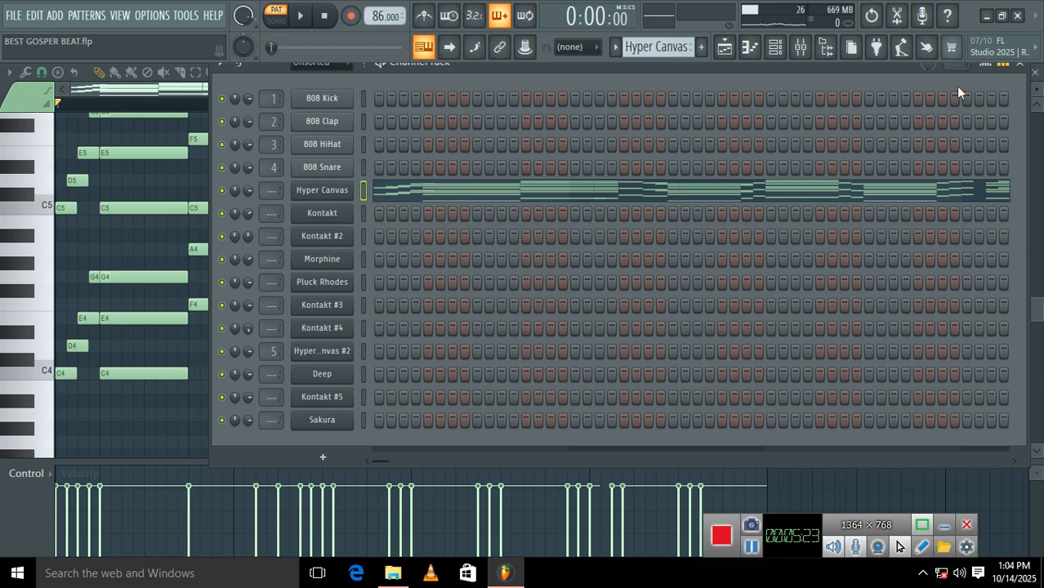
pyautogui.click(1035, 73)
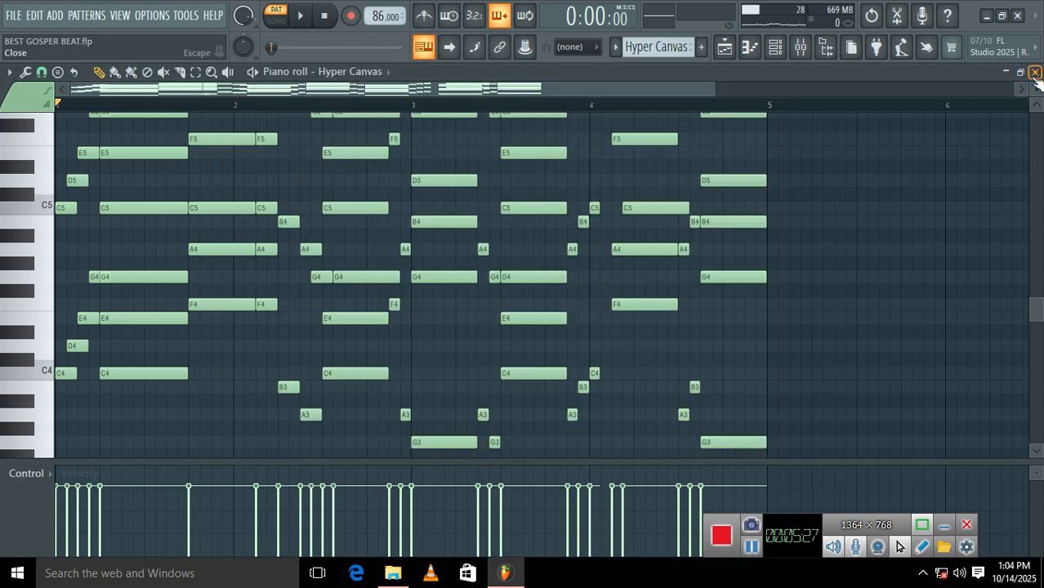
pyautogui.click(1035, 73)
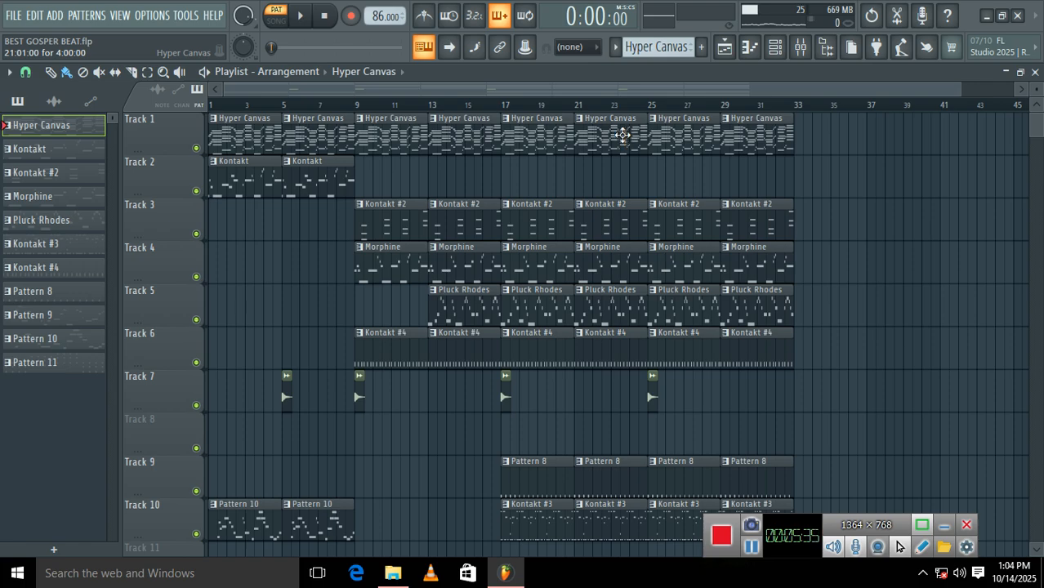
# Step: Select the Kontakt pattern from Track 2 and view the instrument loaded in its Kontakt plugin
pyautogui.click(268, 194)
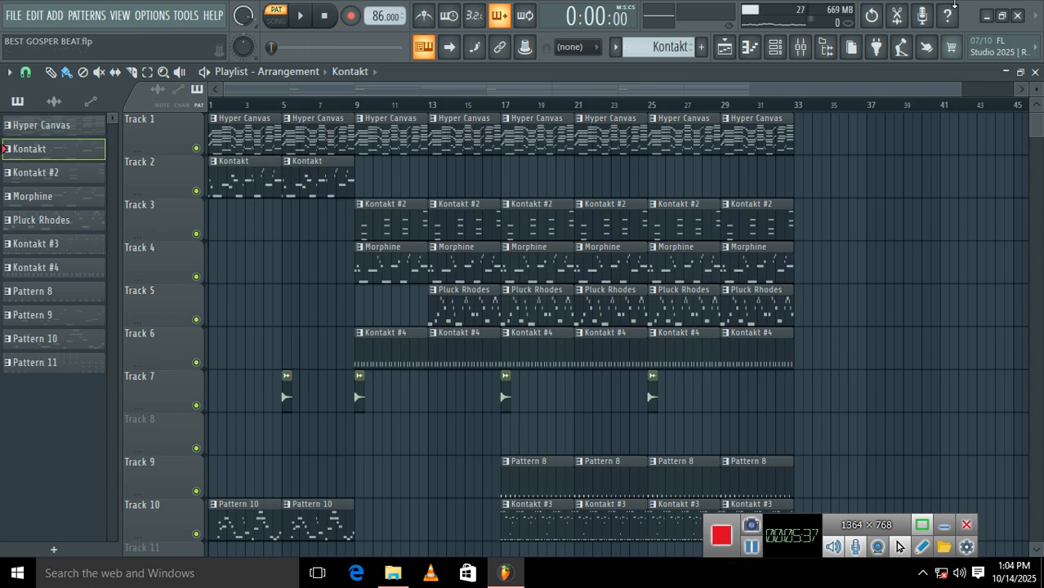
pyautogui.click(774, 47)
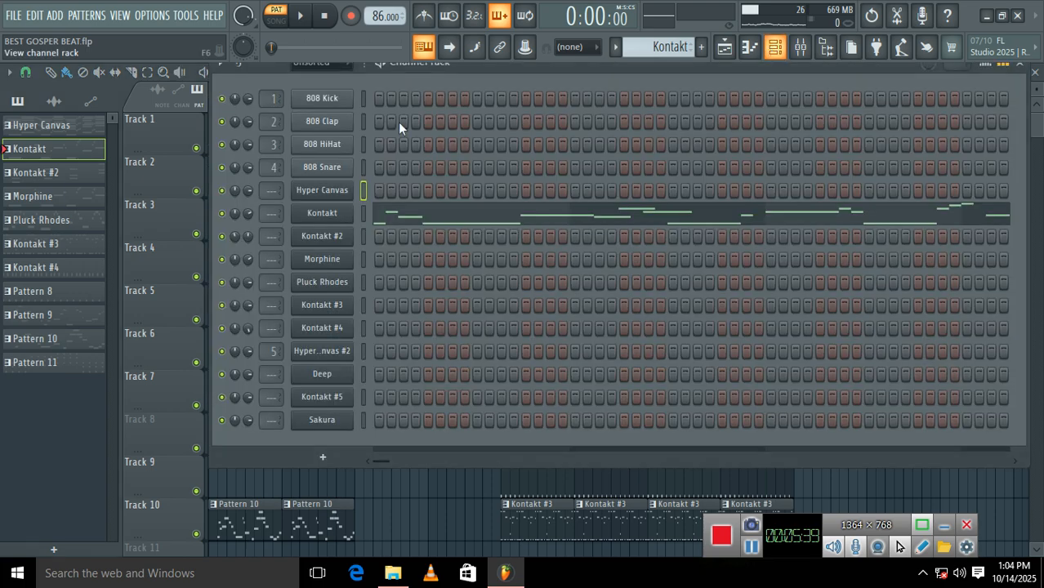
pyautogui.click(339, 215)
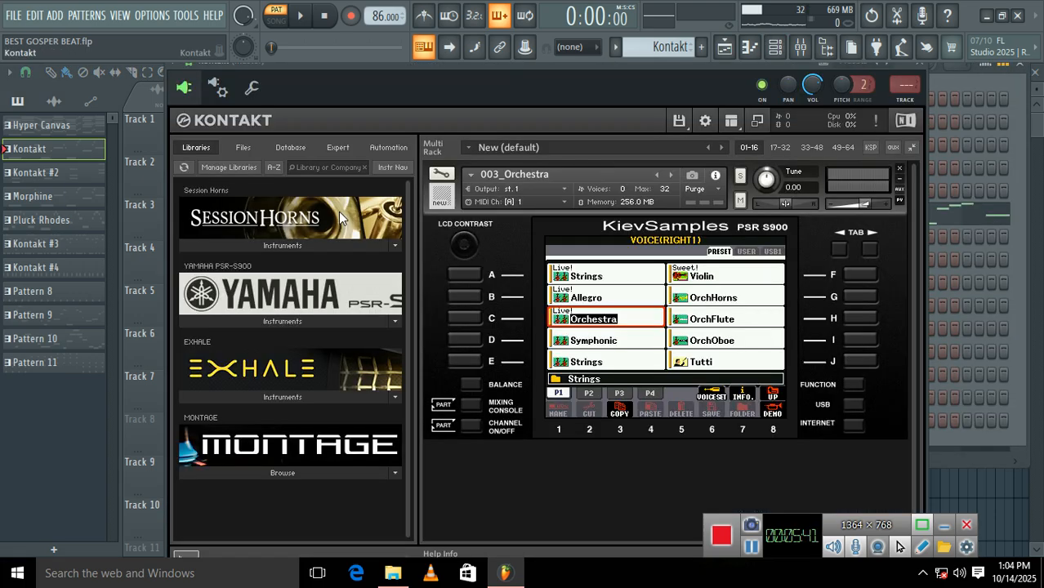
pyautogui.click(921, 64)
# Step: Bring up the Kontakt melody in the piano roll, play it through, and return to the playlist
pyautogui.click(536, 210)
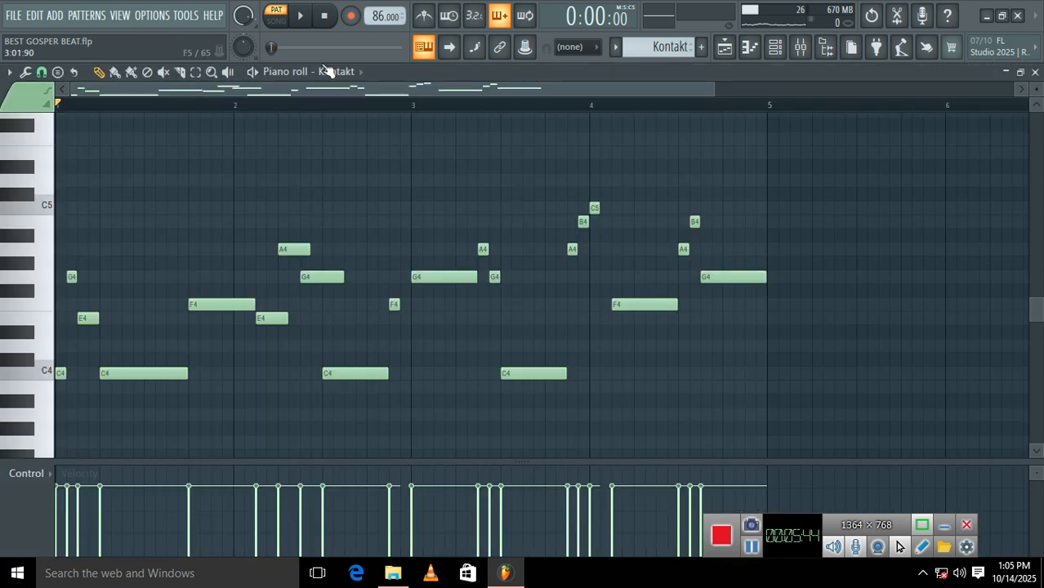
pyautogui.click(300, 15)
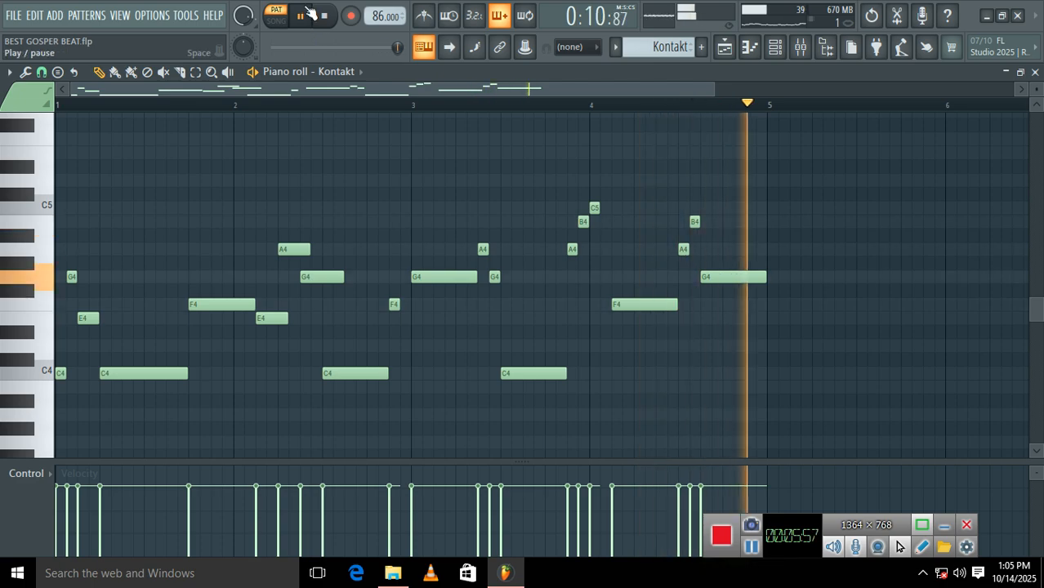
pyautogui.click(311, 14)
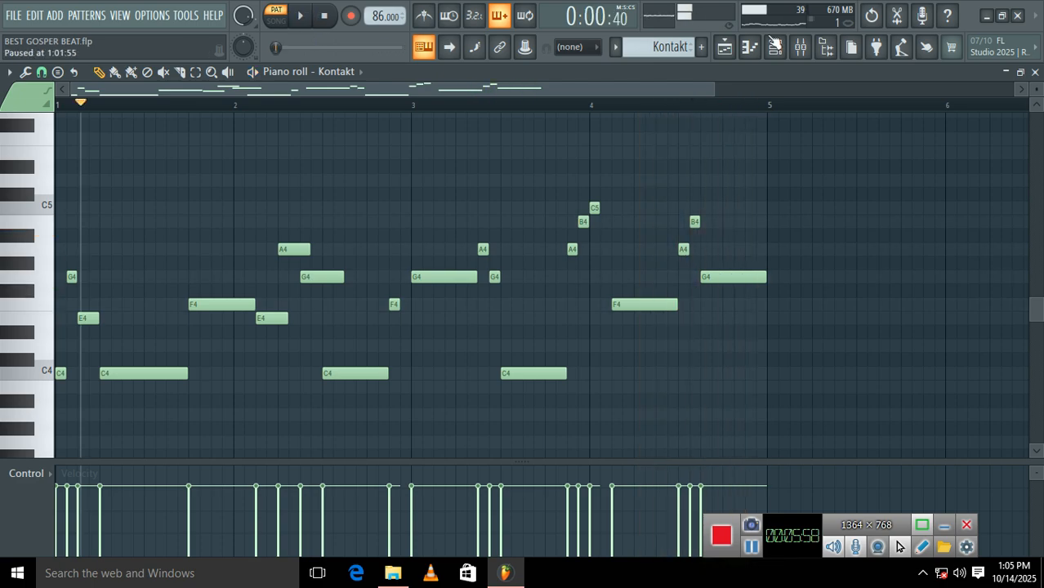
pyautogui.click(1035, 72)
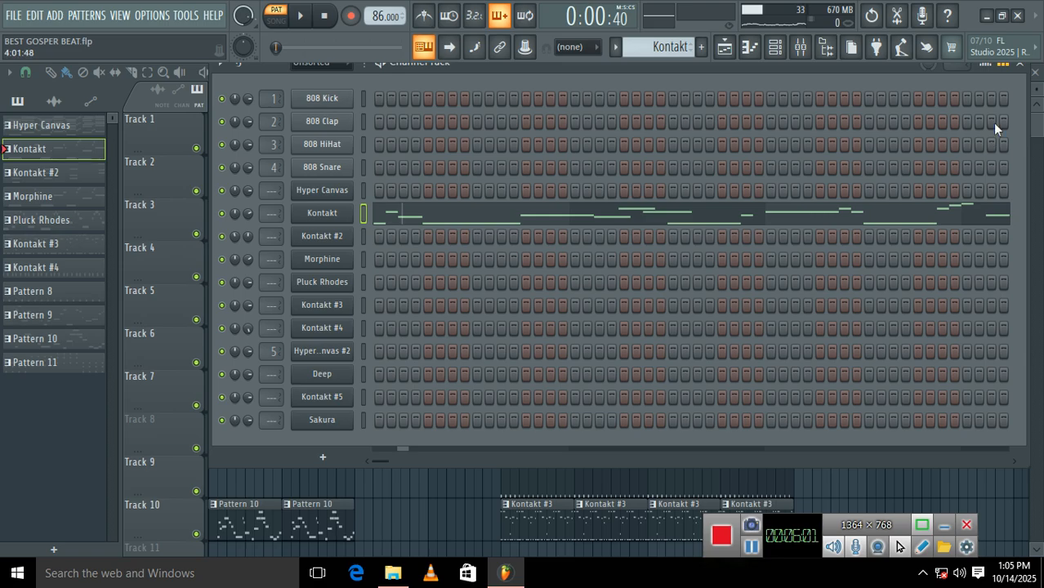
pyautogui.click(1020, 66)
# Step: Select the Kontakt #2 pattern from Track 3 and view its Kontakt instrument, listing the Yamaha PSR-S900 library's instrument folders
pyautogui.click(398, 232)
pyautogui.click(775, 46)
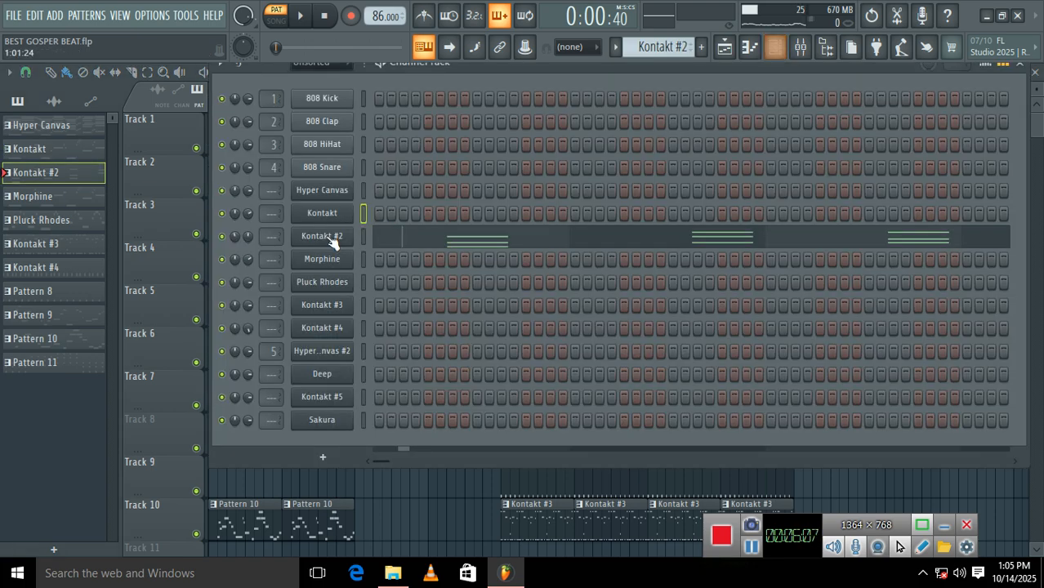
pyautogui.click(327, 236)
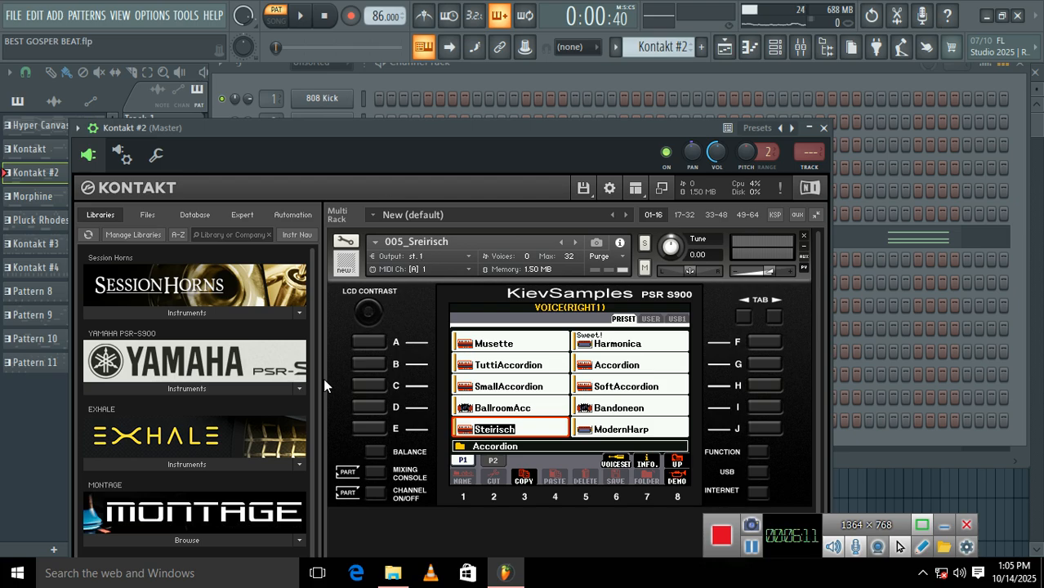
pyautogui.click(237, 389)
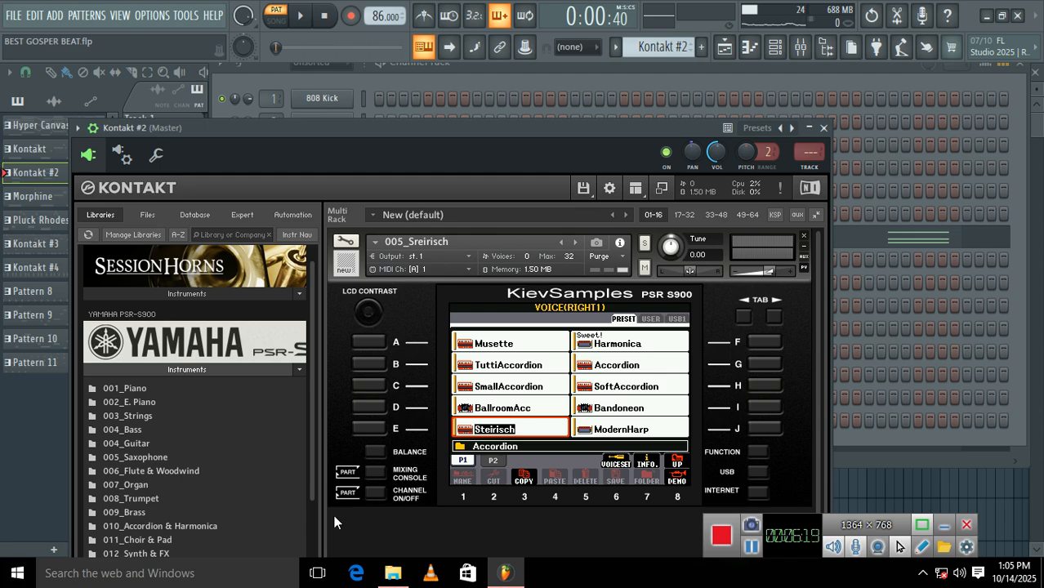
pyautogui.click(823, 128)
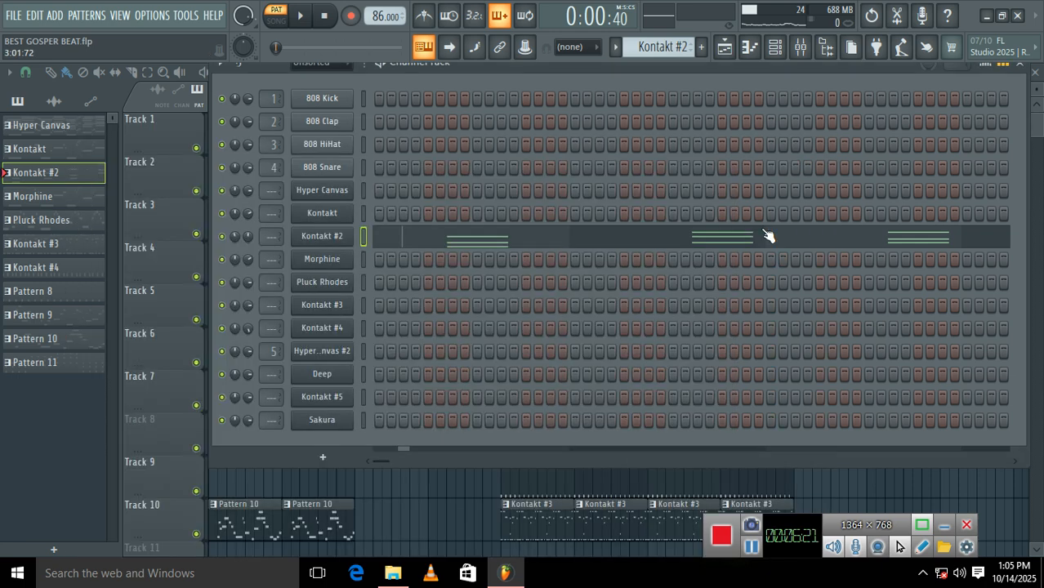
# Step: Bring up the Kontakt #2 chords in the piano roll, play part of them, and return to the playlist
pyautogui.click(749, 239)
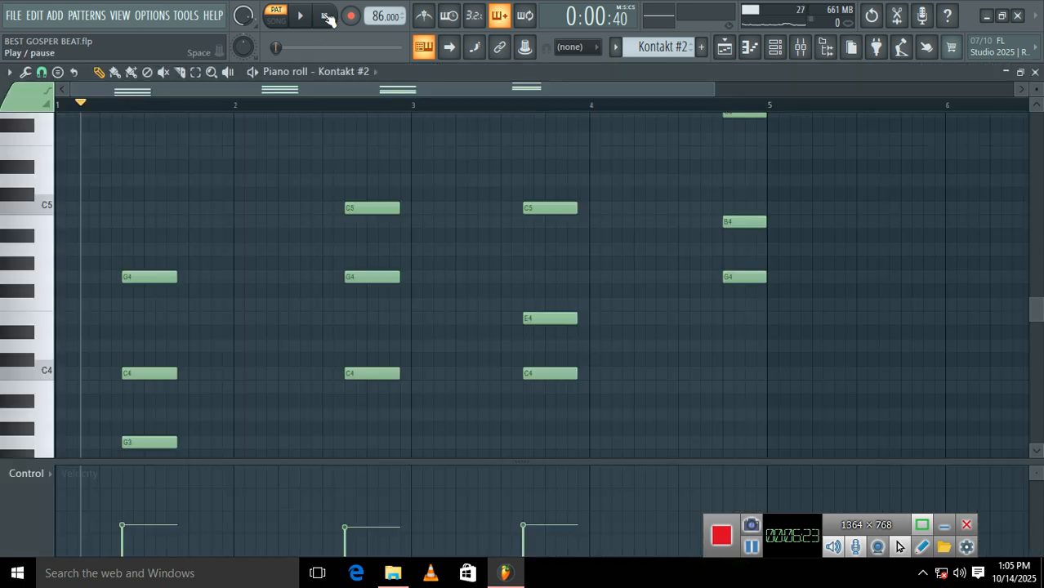
pyautogui.click(298, 20)
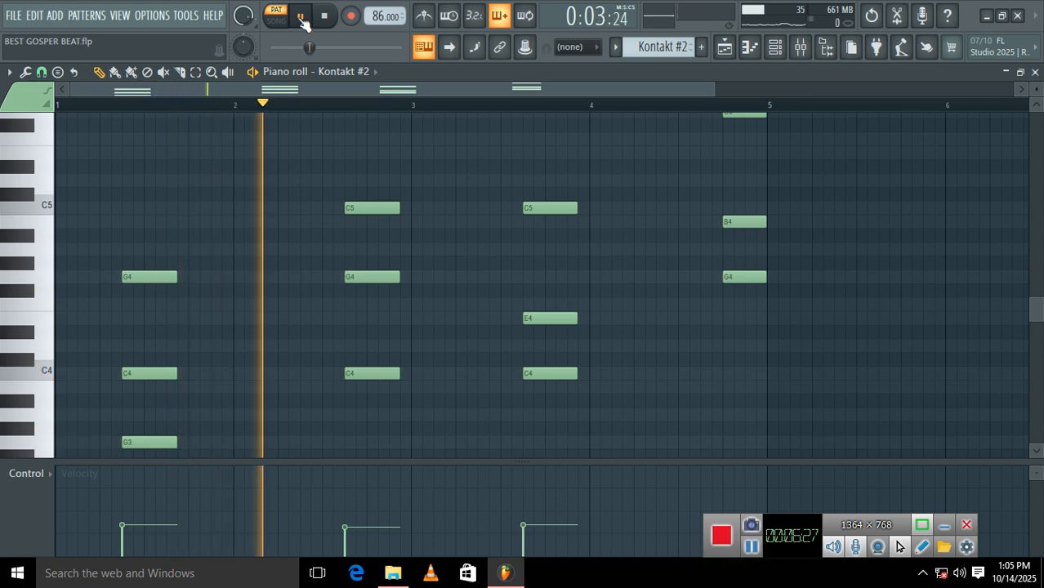
pyautogui.click(300, 18)
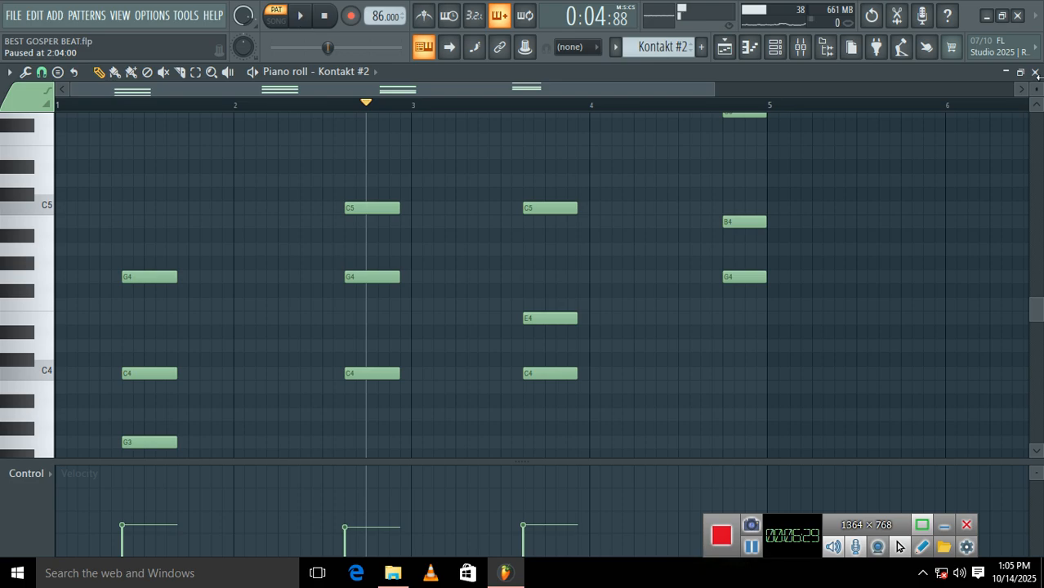
pyautogui.click(1035, 72)
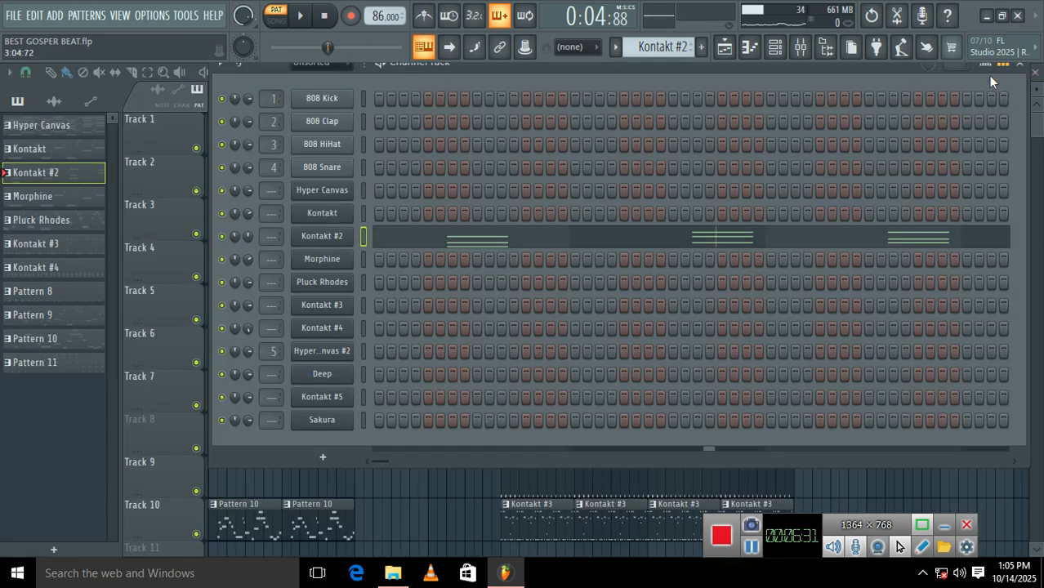
pyautogui.press('F6')
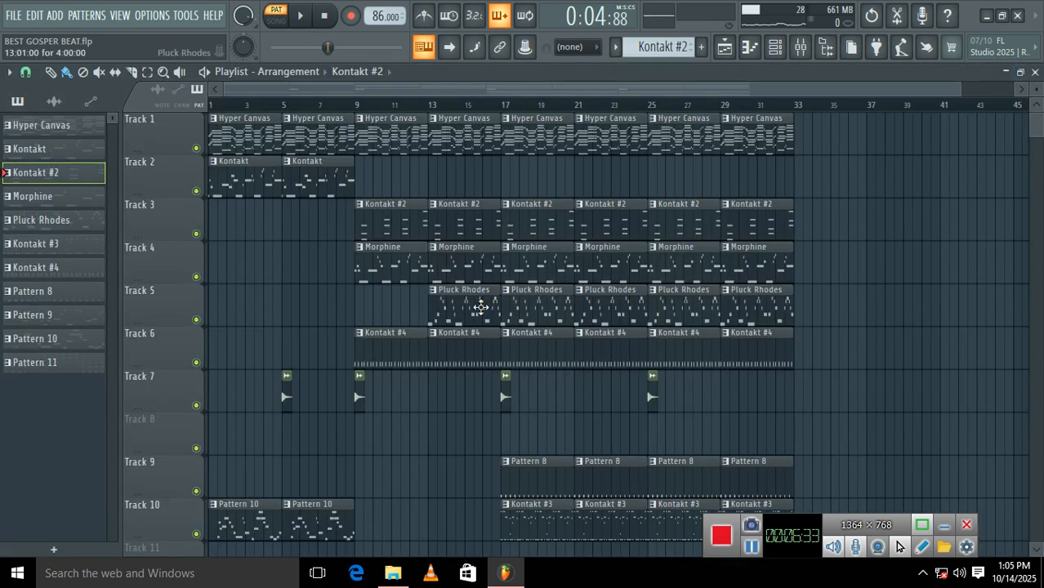
# Step: Select the Morphine pattern from Track 4 and view its Morphine synthesizer settings
pyautogui.click(402, 277)
pyautogui.click(774, 46)
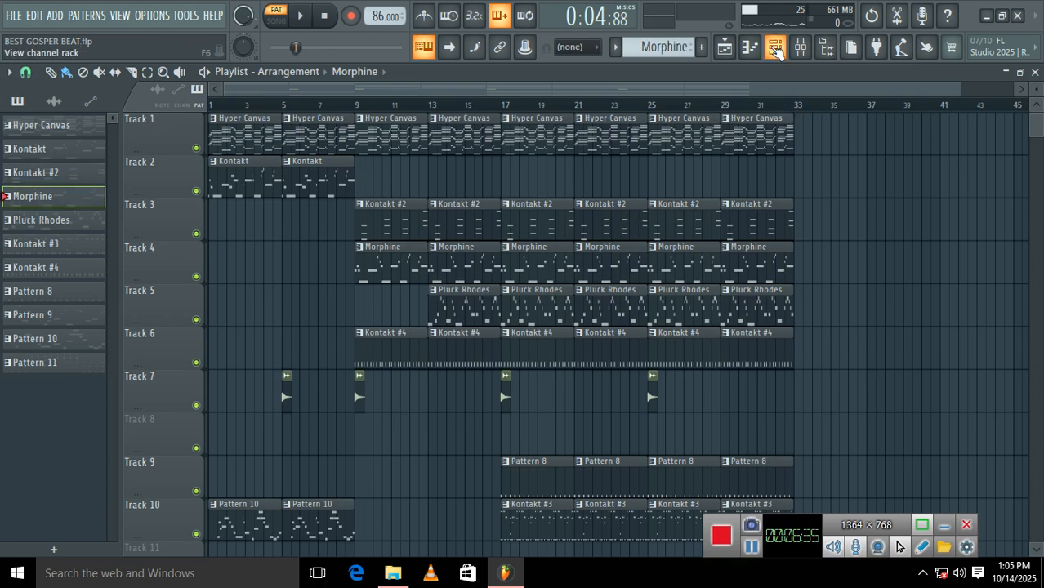
pyautogui.click(344, 260)
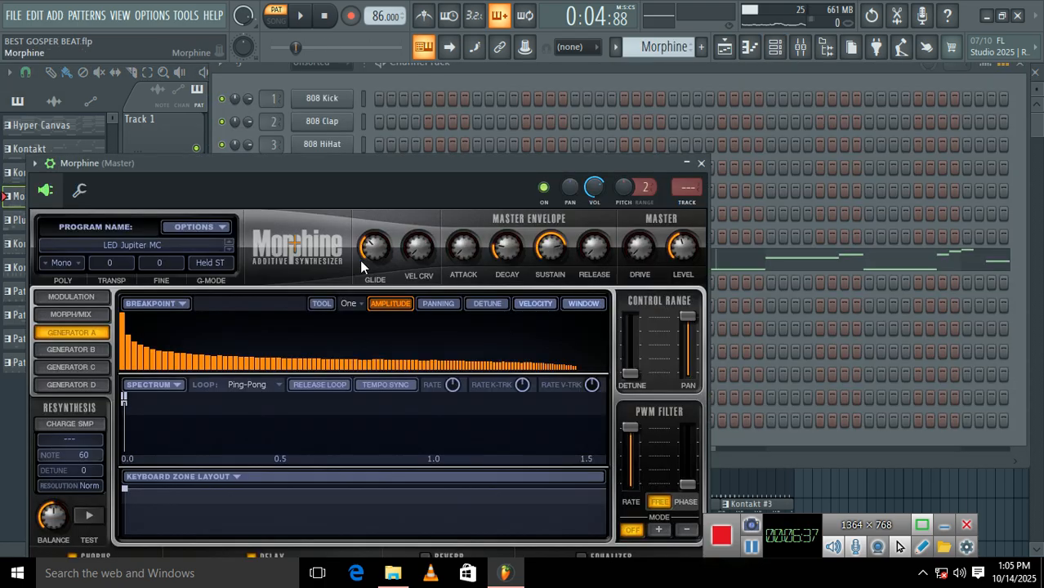
# Step: Play the Morphine melody in the piano roll with its upper notes up to C6 in view, and return to the playlist
pyautogui.click(711, 274)
pyautogui.click(302, 17)
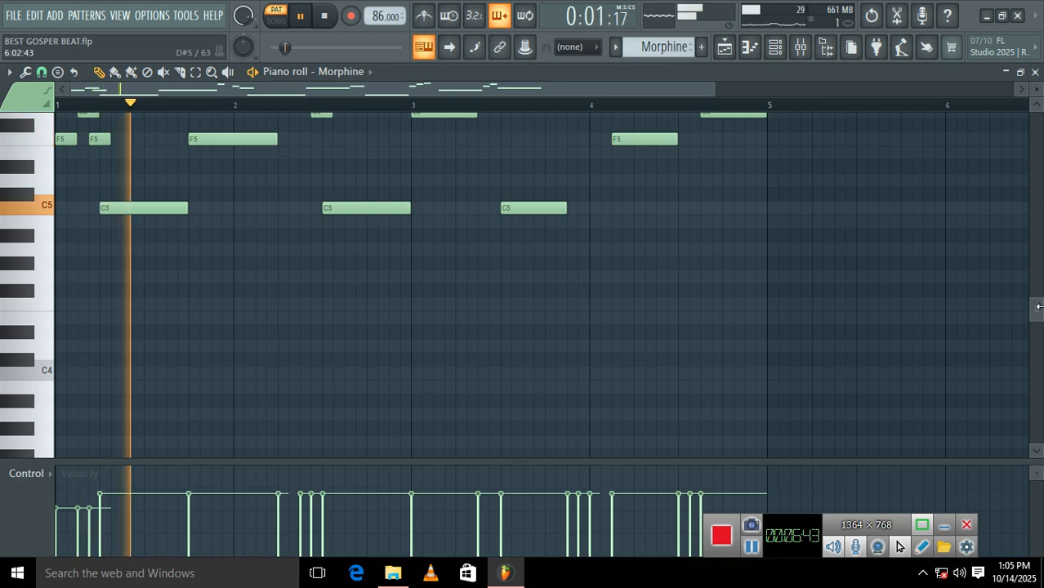
pyautogui.moveTo(1039, 306); pyautogui.dragTo(1038, 298)
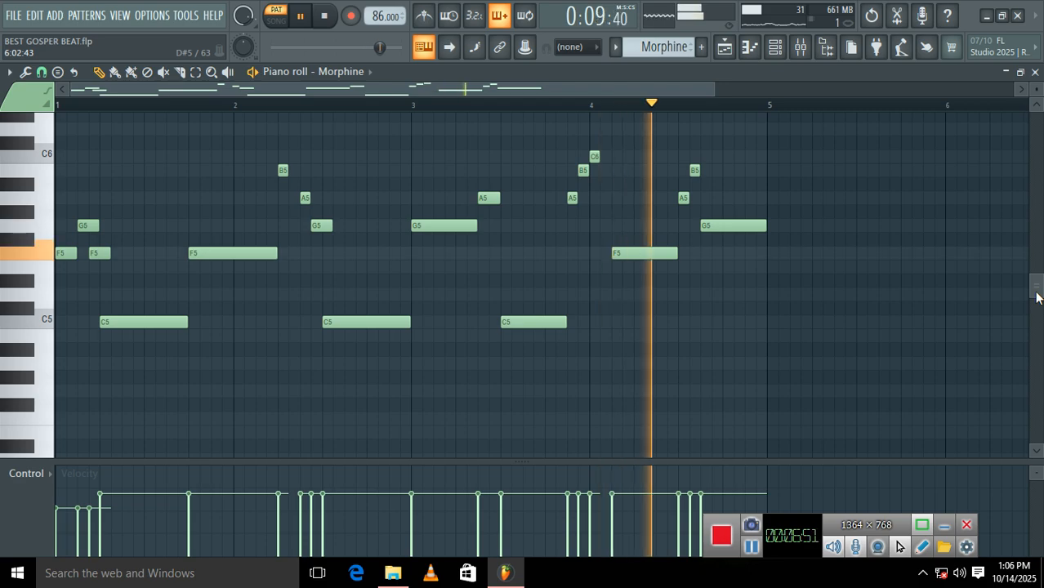
pyautogui.click(300, 16)
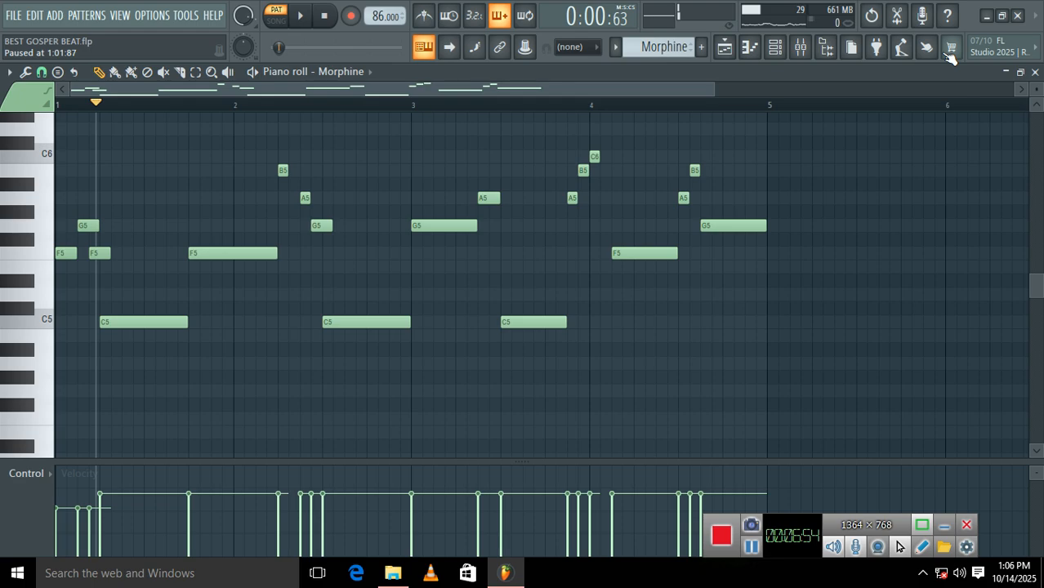
pyautogui.click(1034, 73)
pyautogui.click(1020, 65)
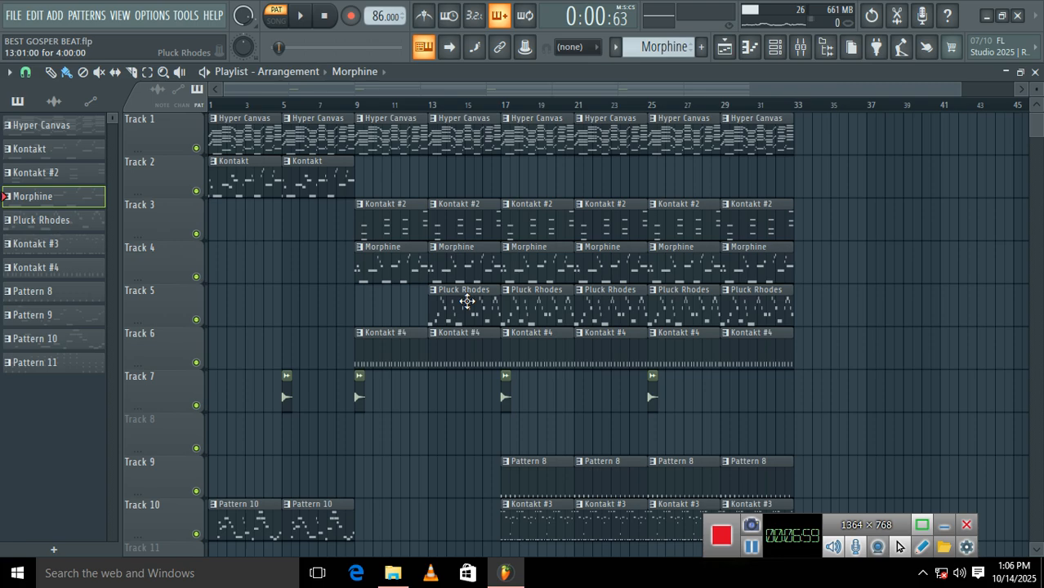
# Step: Select the Pluck Rhodes pattern from Track 5 and view its instrument plugin settings
pyautogui.click(468, 306)
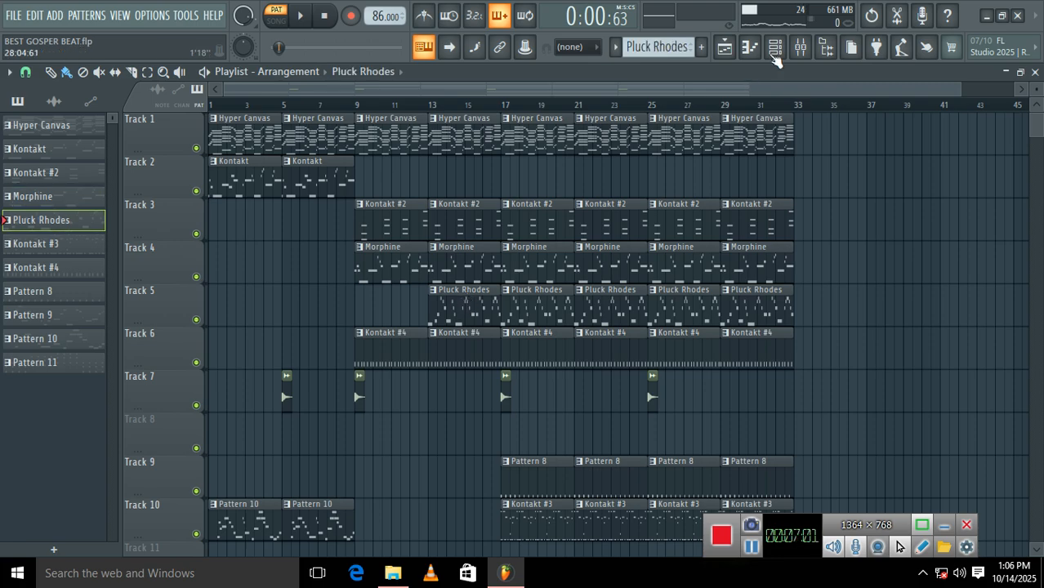
pyautogui.click(775, 46)
pyautogui.click(344, 282)
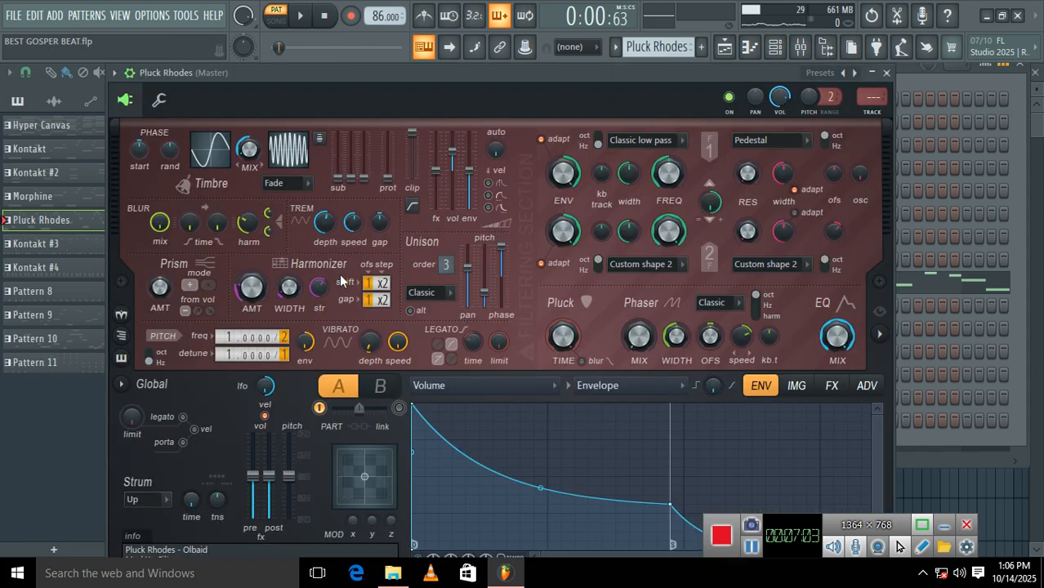
pyautogui.click(886, 73)
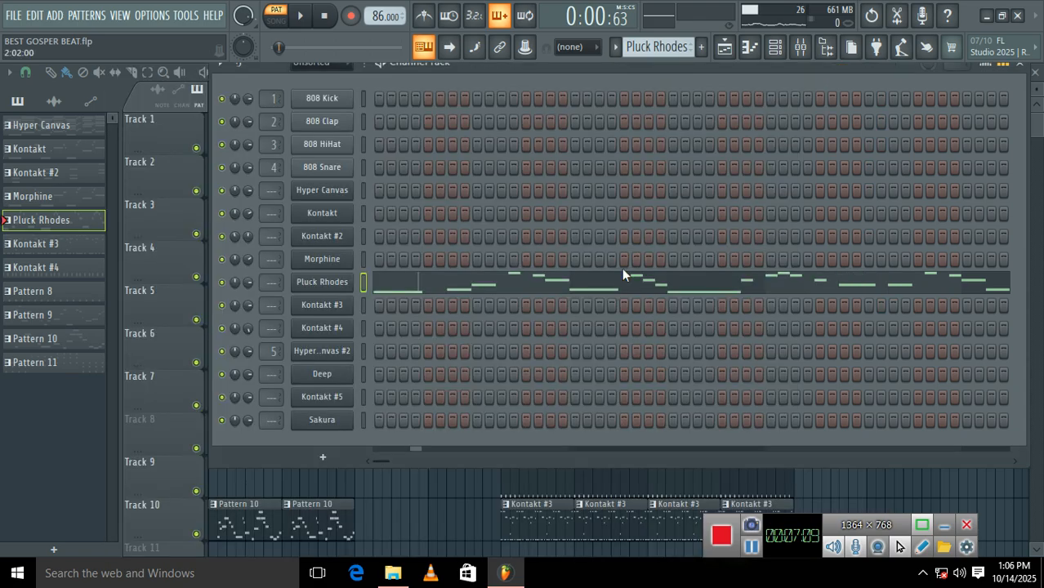
# Step: Bring up the Pluck Rhodes melody in the piano roll, play it from the beginning, and return to the playlist
pyautogui.click(618, 285)
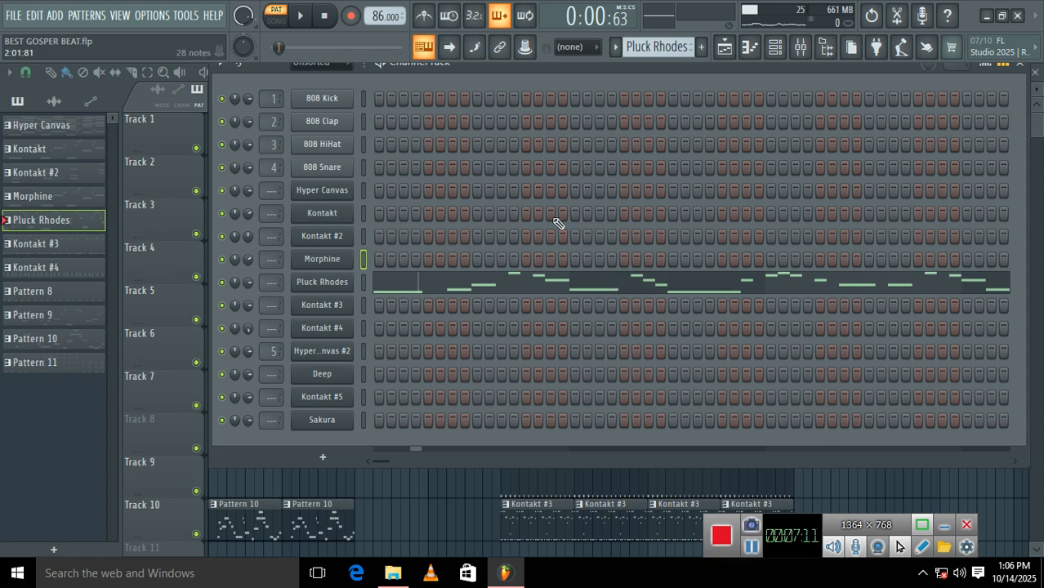
pyautogui.click(324, 16)
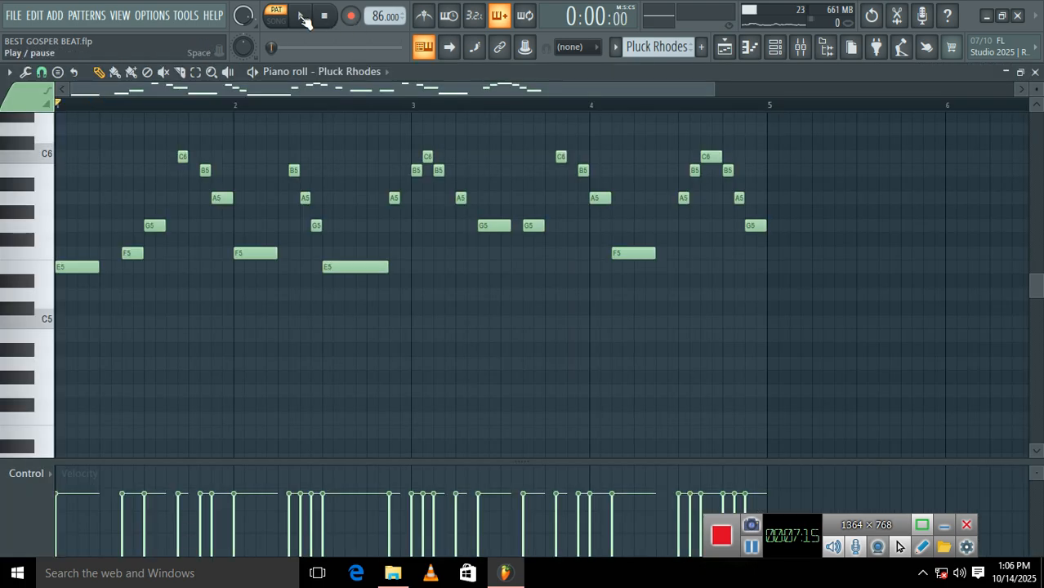
pyautogui.click(303, 18)
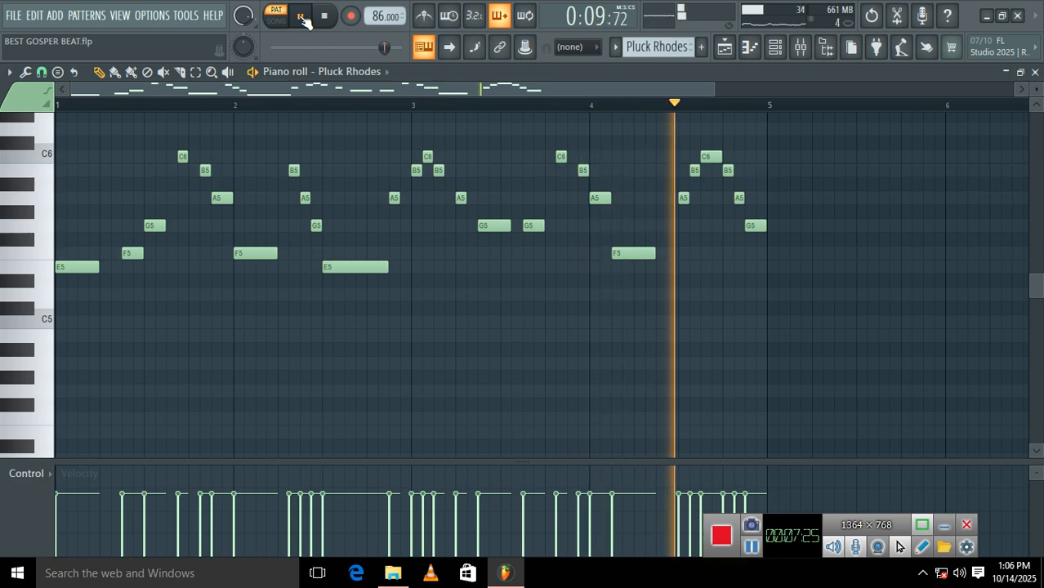
pyautogui.click(301, 16)
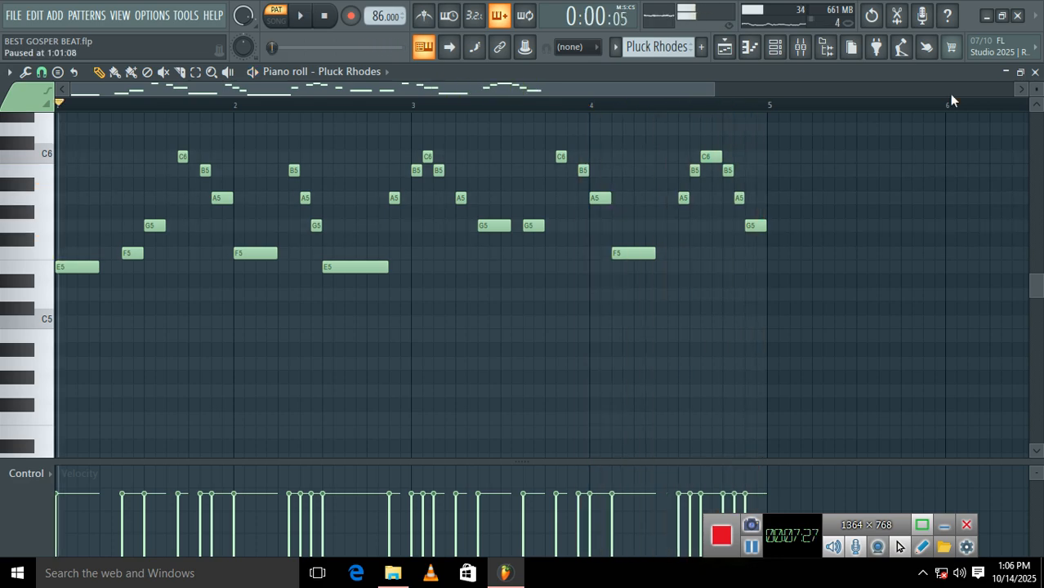
pyautogui.click(1035, 72)
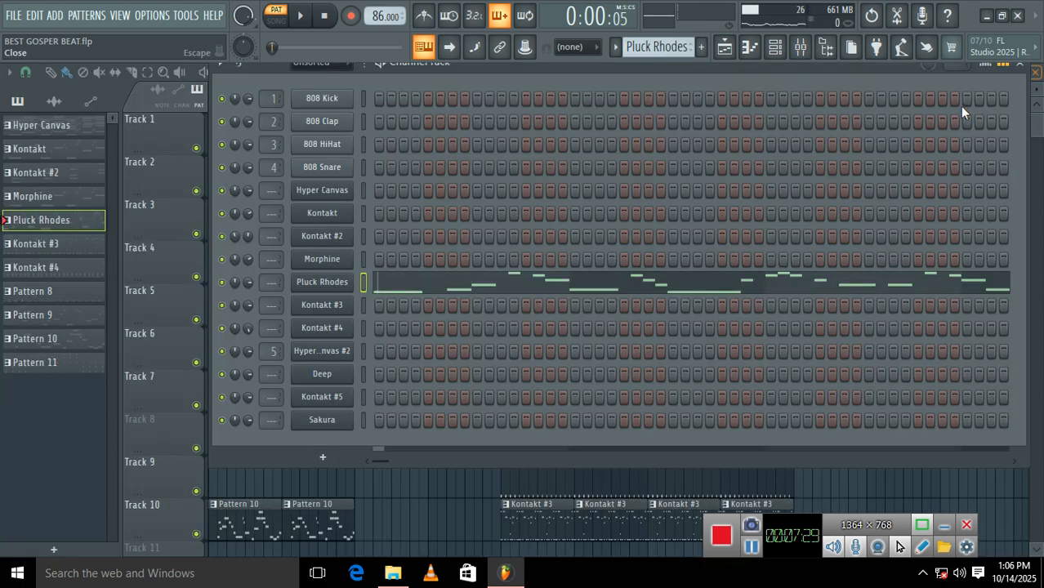
pyautogui.click(1020, 65)
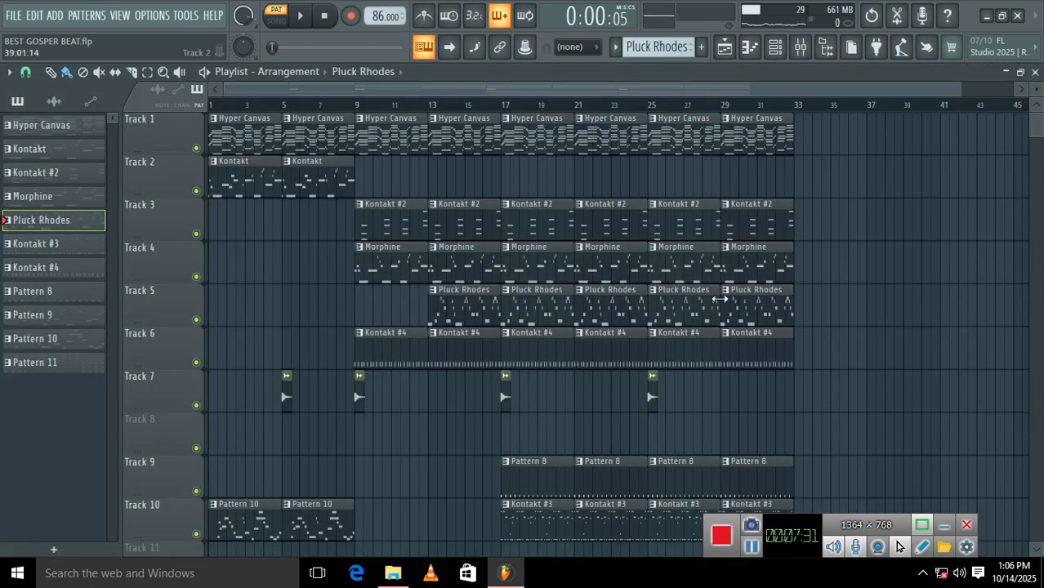
# Step: Select Pattern 10 from Track 10, play its Kontakt #5 melody in the piano roll, and return to the playlist
pyautogui.click(245, 527)
pyautogui.click(774, 46)
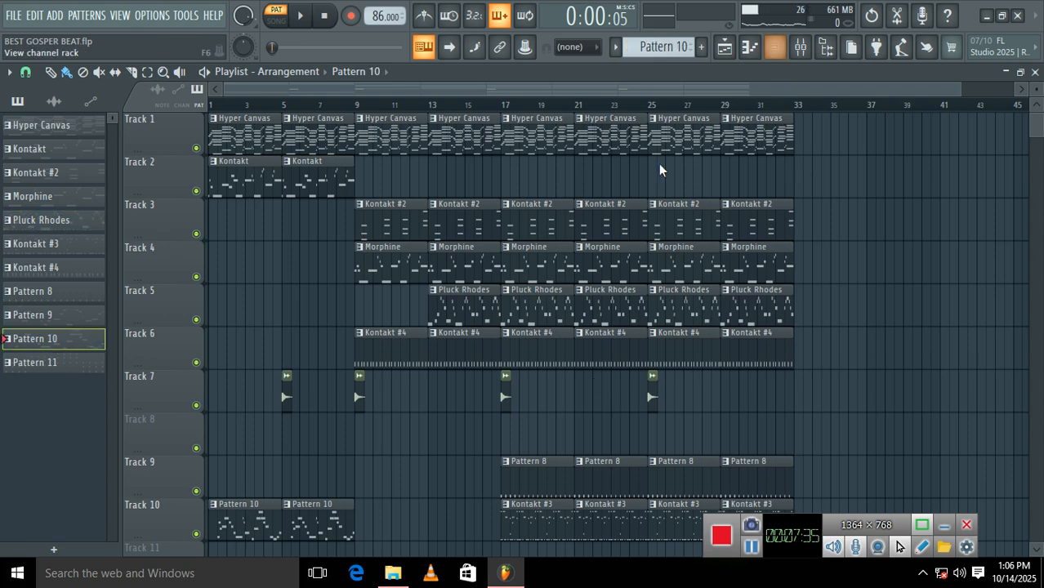
pyautogui.click(489, 397)
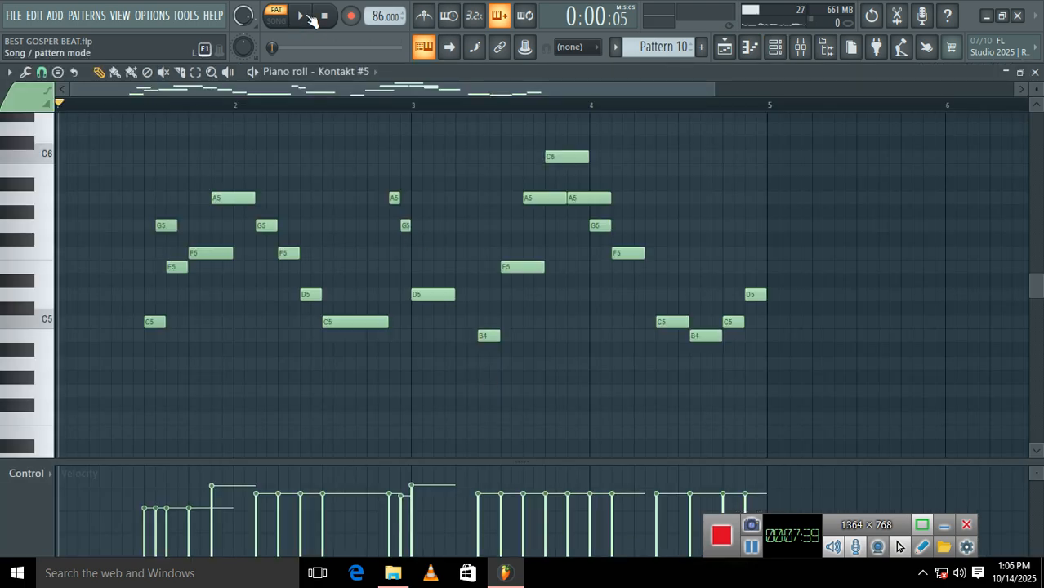
pyautogui.click(310, 17)
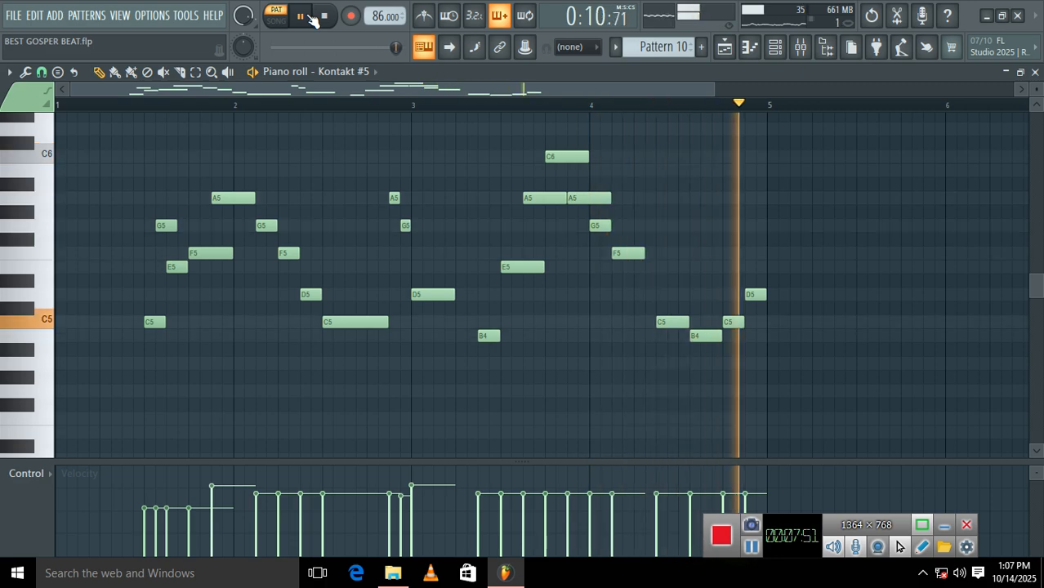
pyautogui.click(323, 15)
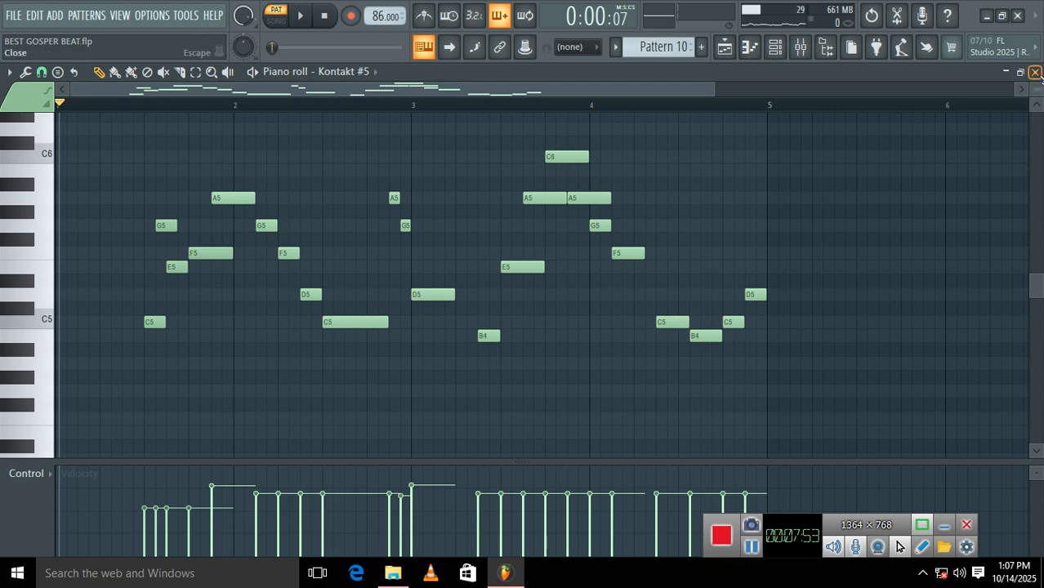
pyautogui.click(1036, 72)
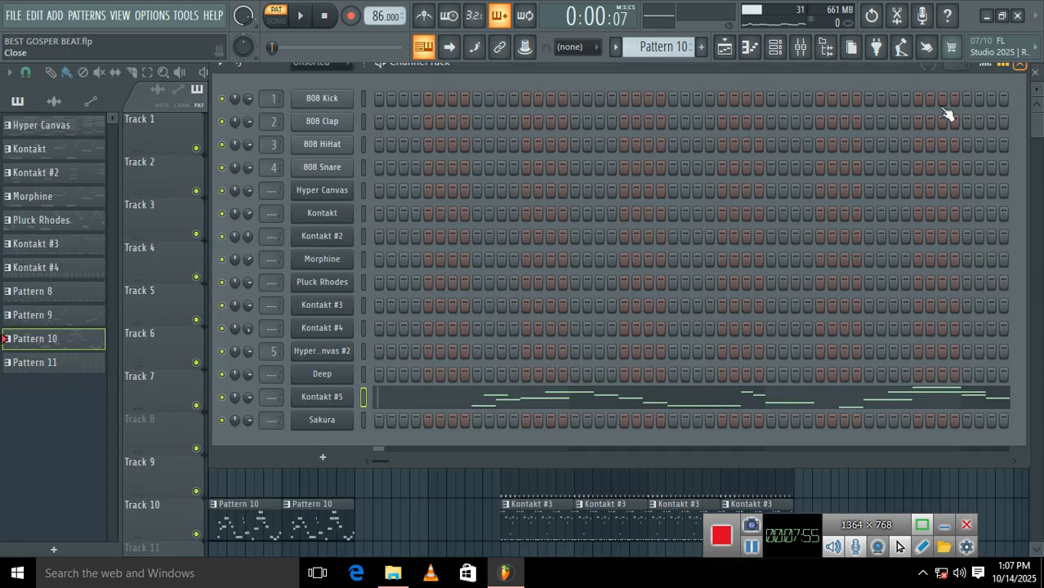
pyautogui.click(1021, 70)
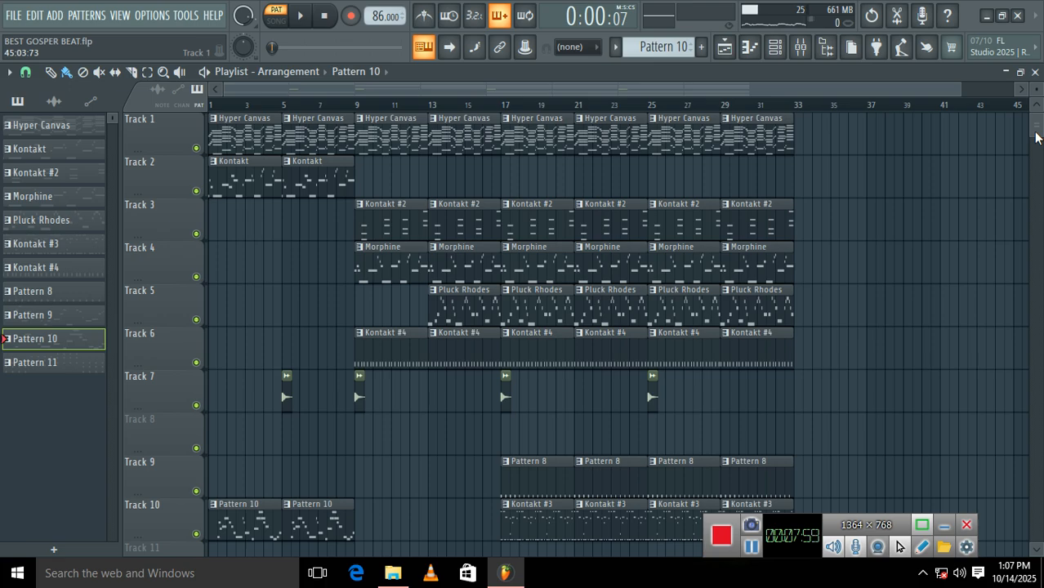
# Step: Select Pattern 9 from Track 12 and view the Sytrus settings of its Deep channel
pyautogui.moveTo(1036, 134); pyautogui.dragTo(1036, 143)
pyautogui.scroll(2, 619, 180)
pyautogui.scroll(1, 619, 179)
pyautogui.click(533, 251)
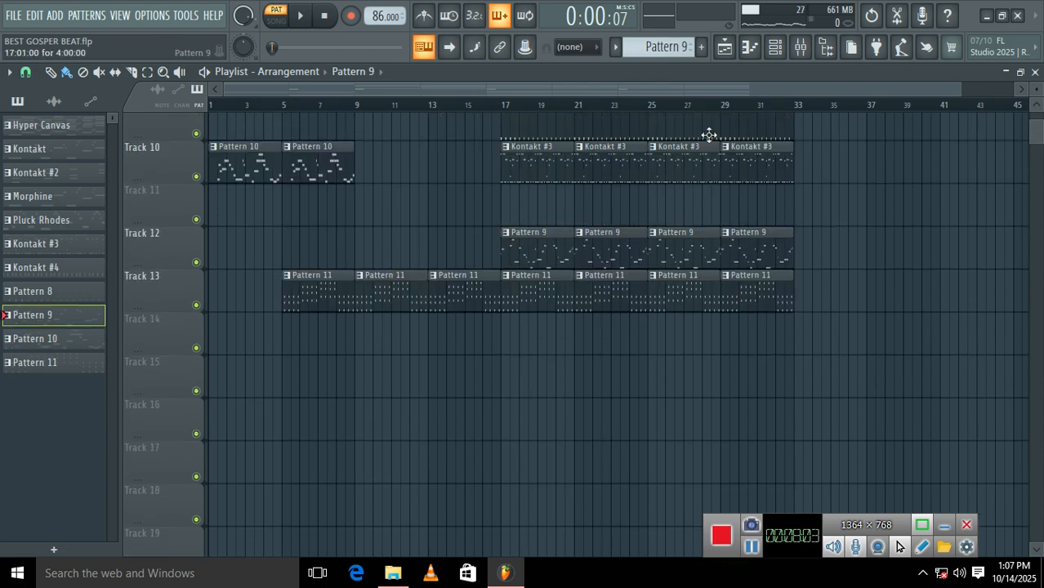
pyautogui.click(775, 47)
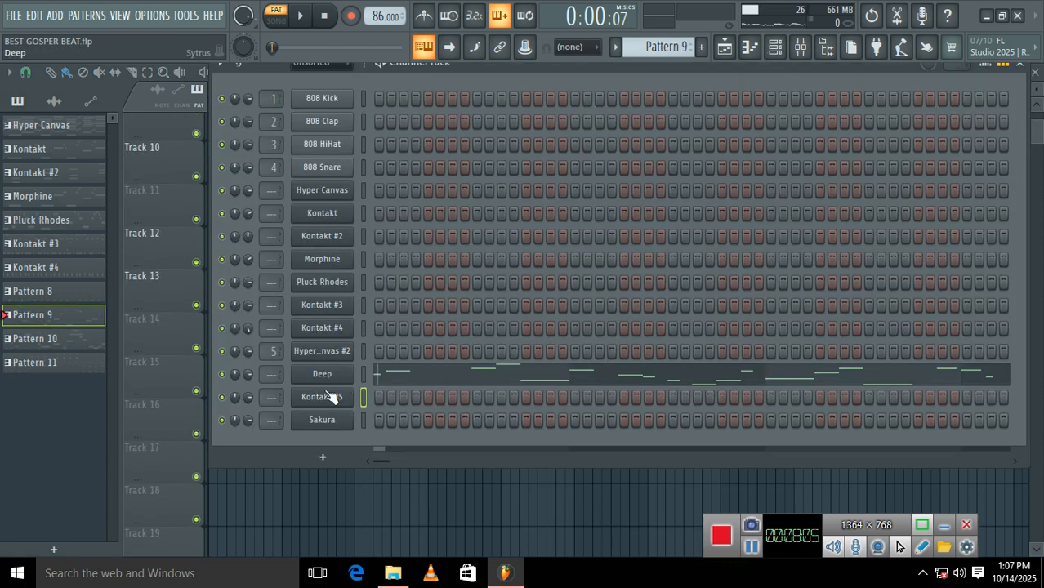
pyautogui.click(328, 374)
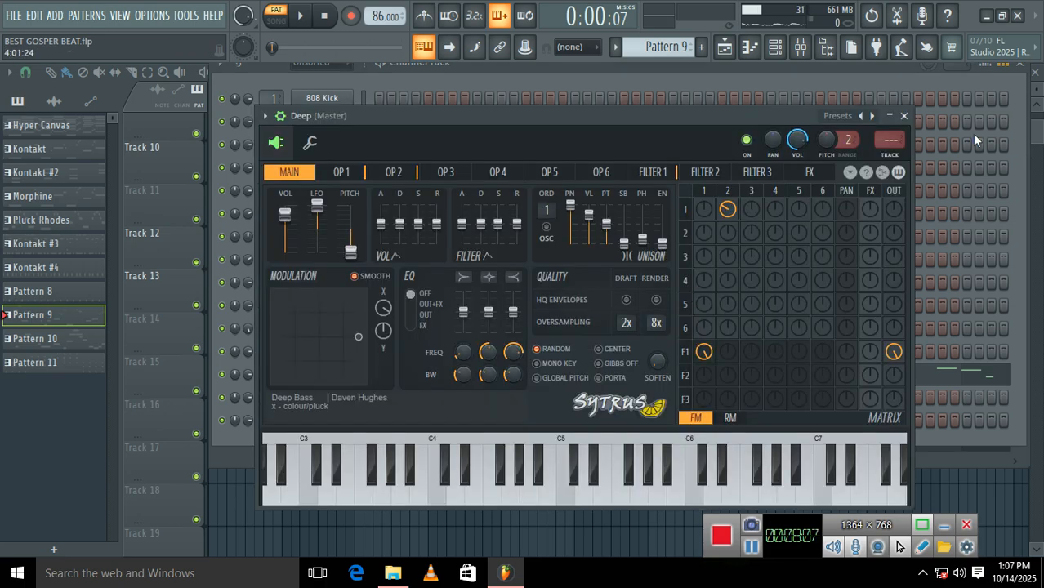
pyautogui.click(905, 116)
# Step: Bring up the Deep channel's melody in the piano roll, play it from the beginning, and return to the playlist
pyautogui.click(623, 381)
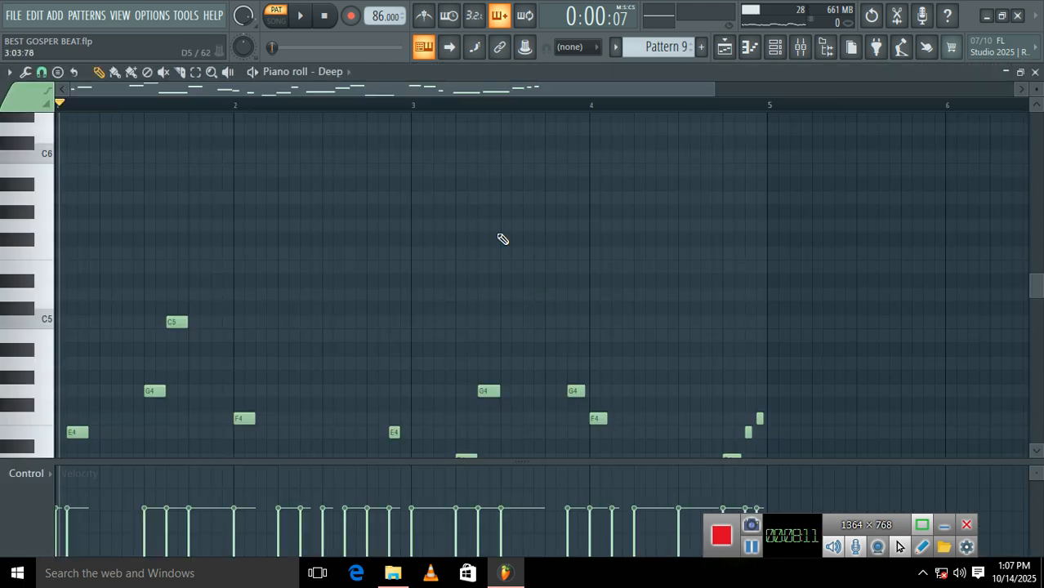
pyautogui.click(302, 17)
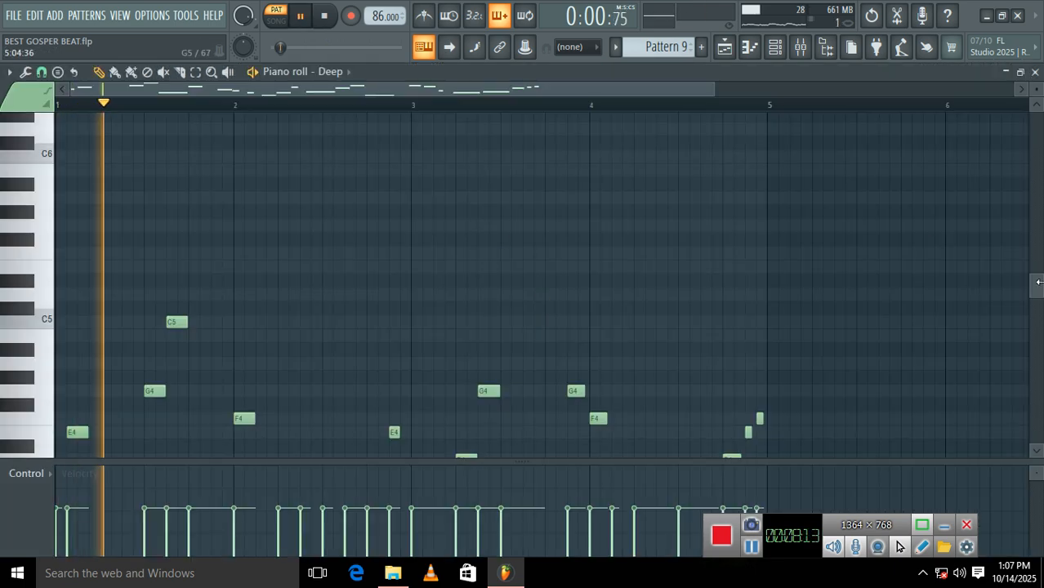
pyautogui.moveTo(1035, 293); pyautogui.dragTo(1024, 352)
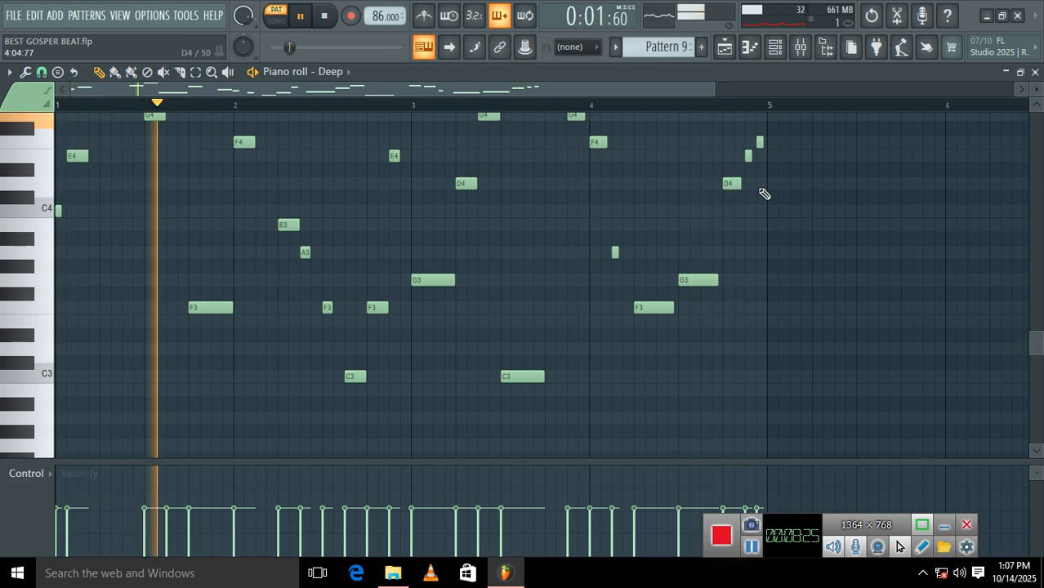
pyautogui.click(325, 16)
pyautogui.click(301, 17)
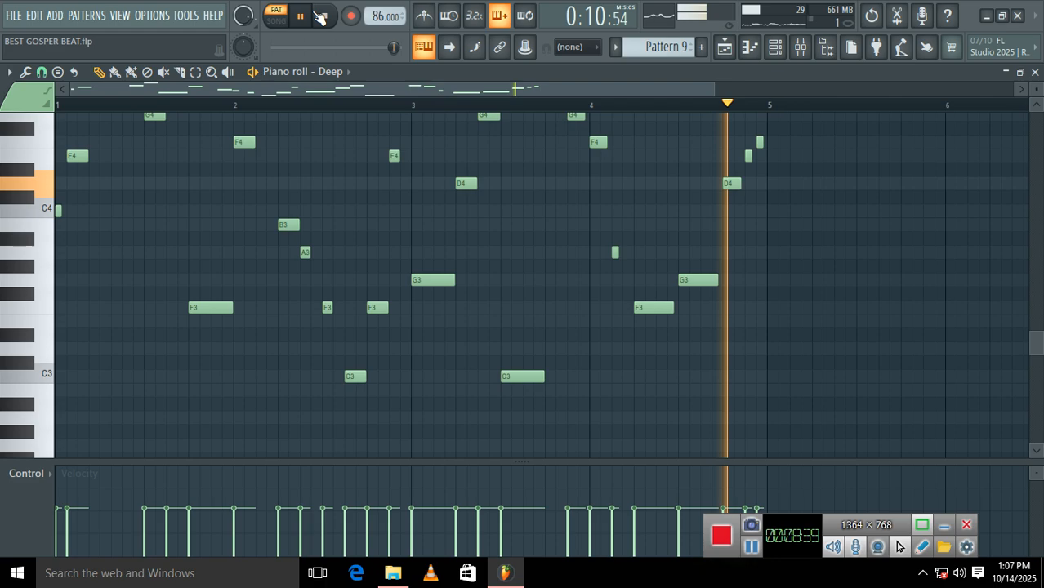
pyautogui.click(321, 16)
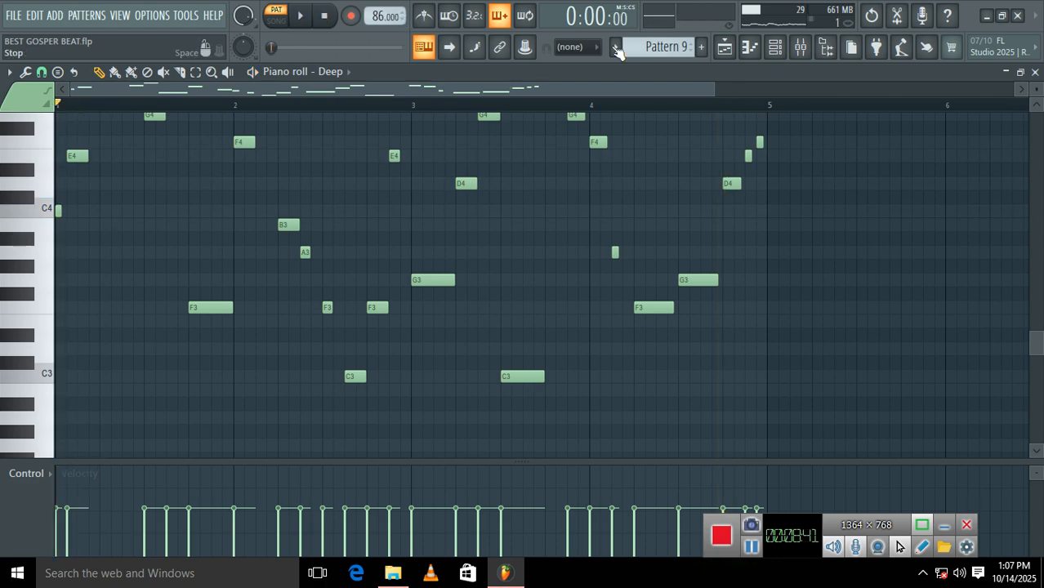
pyautogui.click(1034, 72)
pyautogui.click(1034, 71)
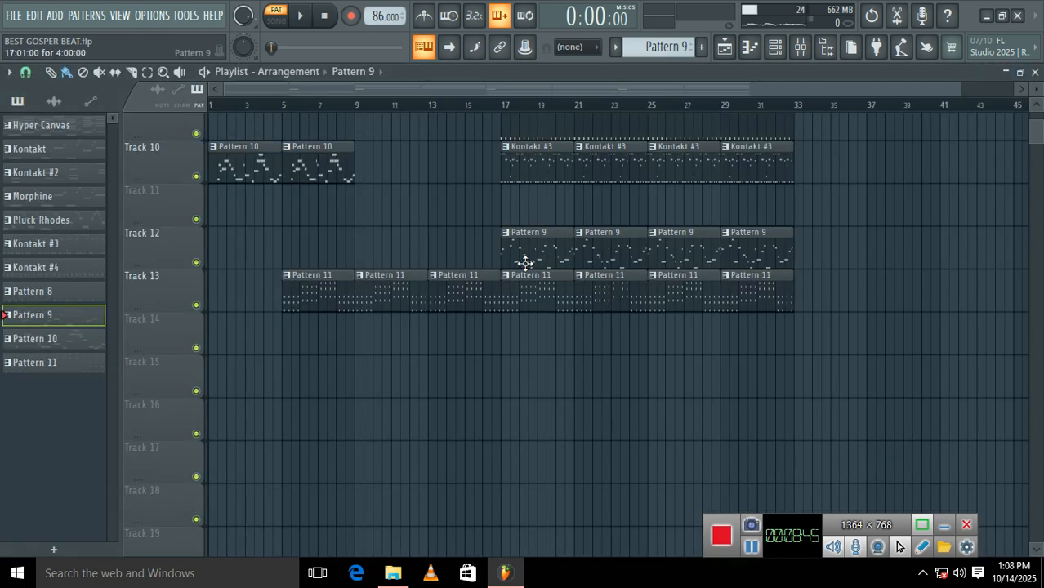
# Step: Select Pattern 11 from Track 13 and view the plugin settings of its Sakura channel
pyautogui.click(453, 282)
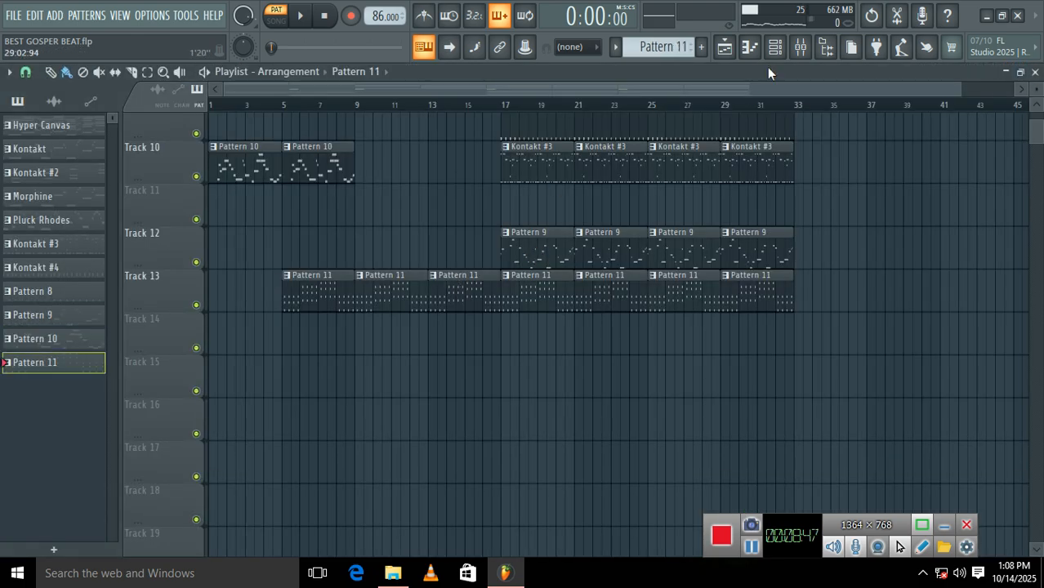
pyautogui.click(775, 46)
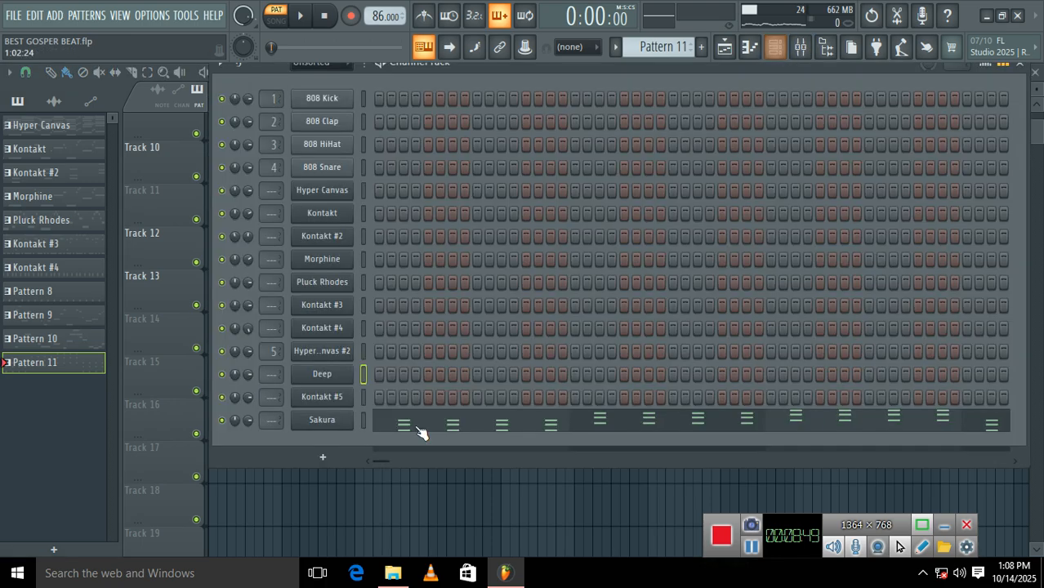
pyautogui.click(416, 427)
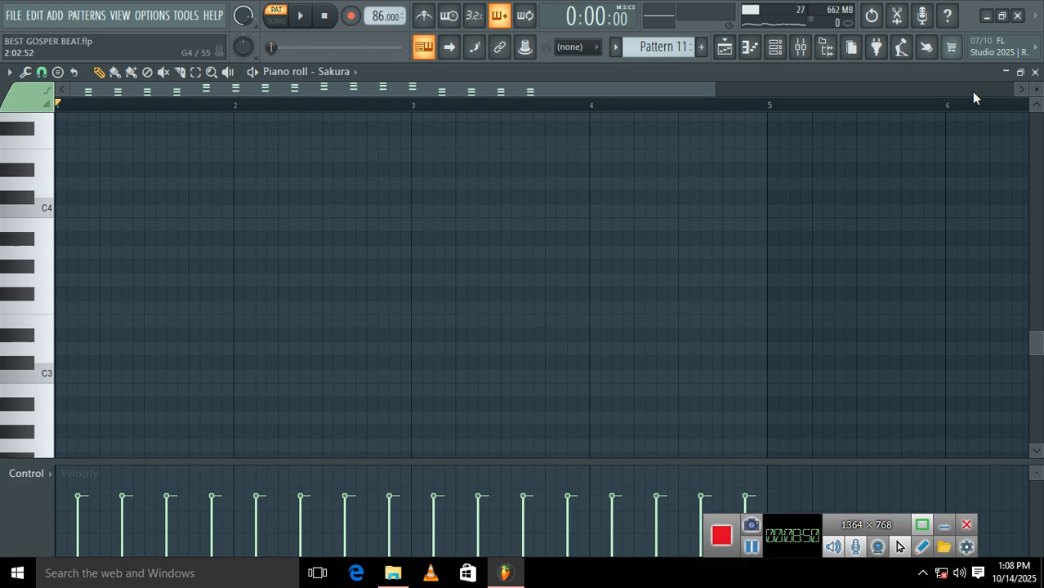
pyautogui.click(774, 49)
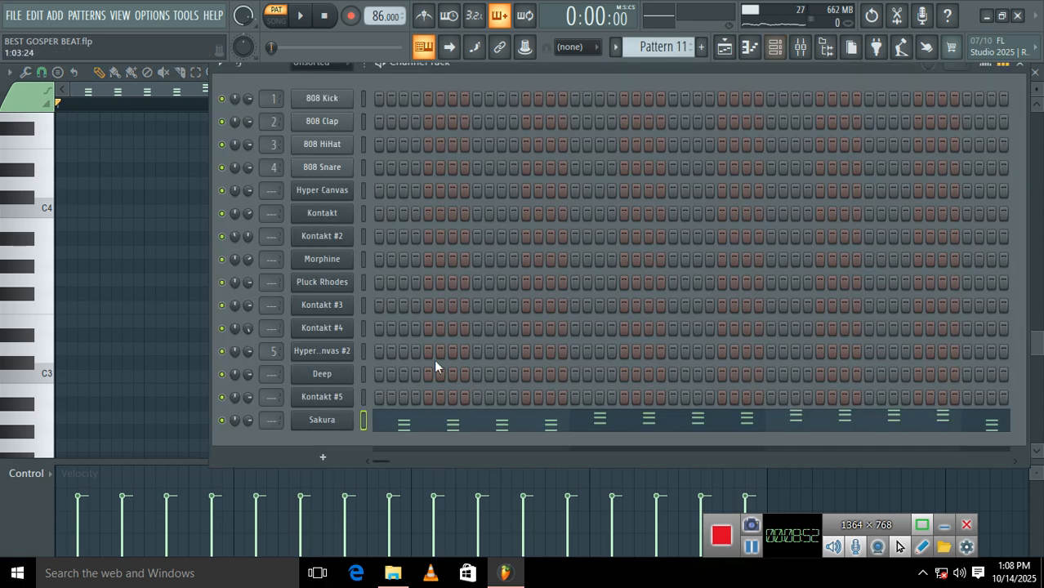
pyautogui.click(347, 419)
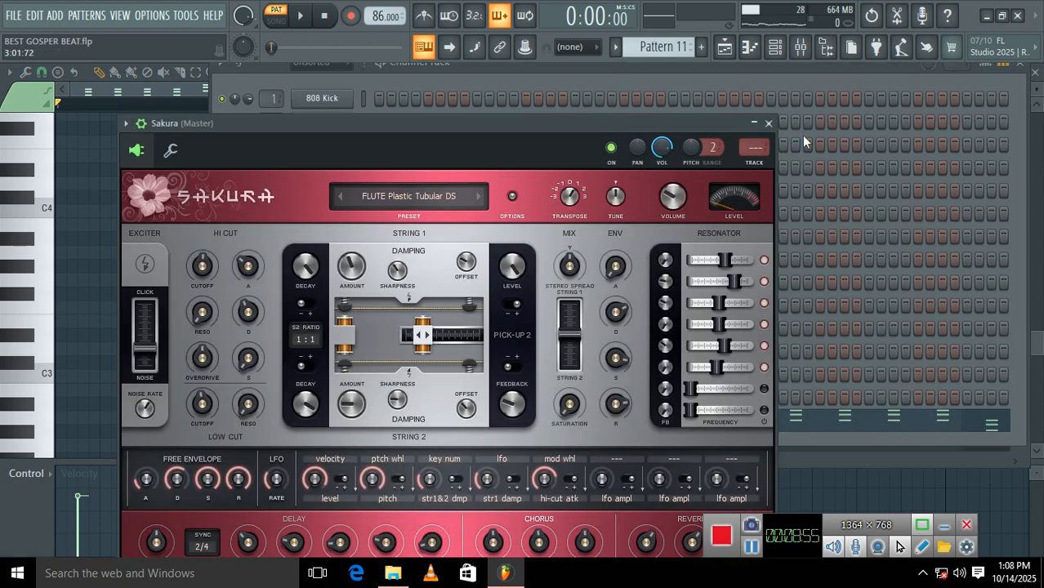
pyautogui.click(767, 123)
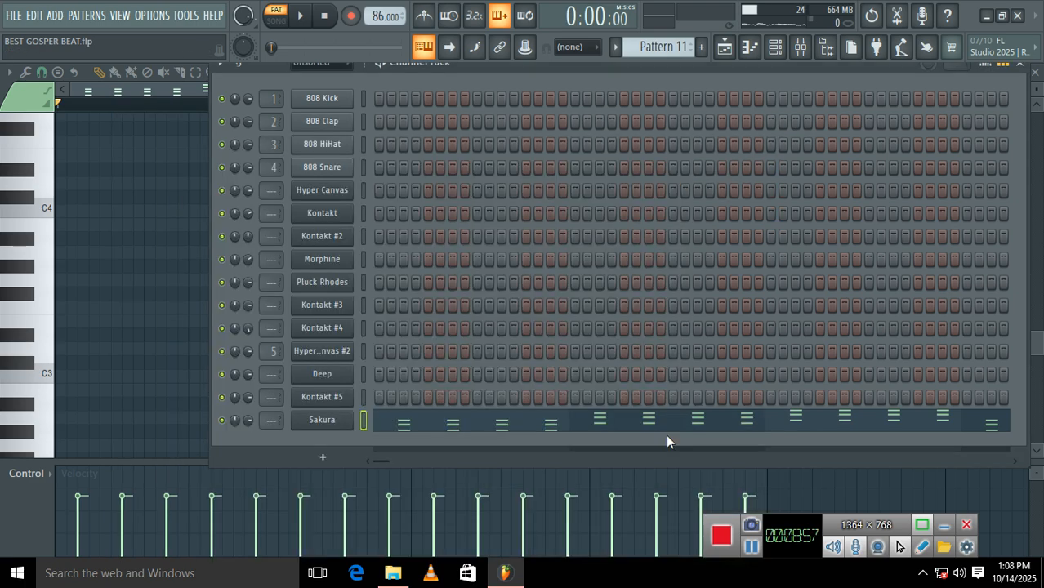
# Step: Play the Sakura chords of Pattern 11 in the piano roll, and return to the playlist
pyautogui.click(674, 437)
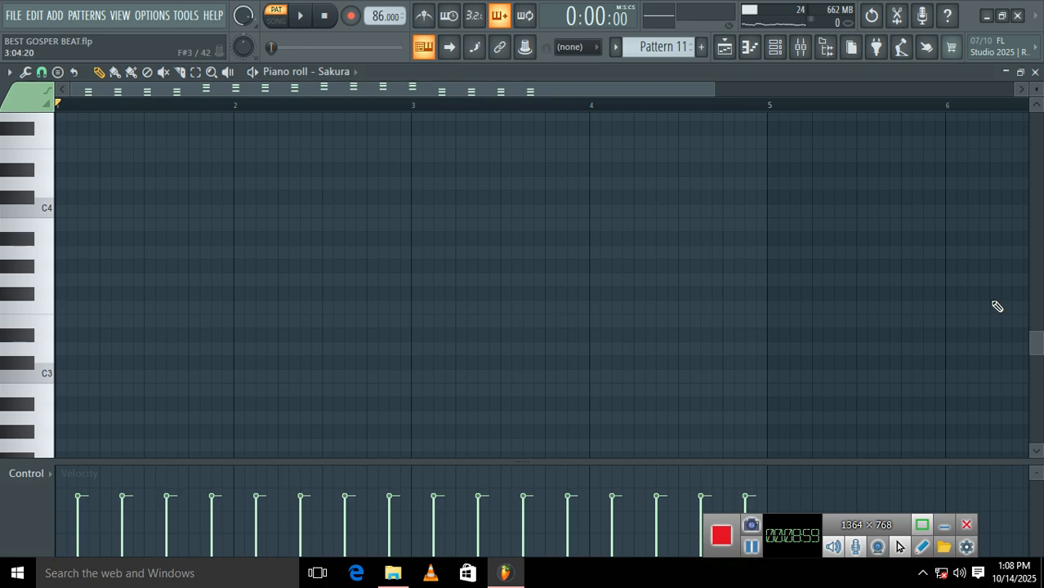
pyautogui.moveTo(1034, 343); pyautogui.dragTo(986, 284)
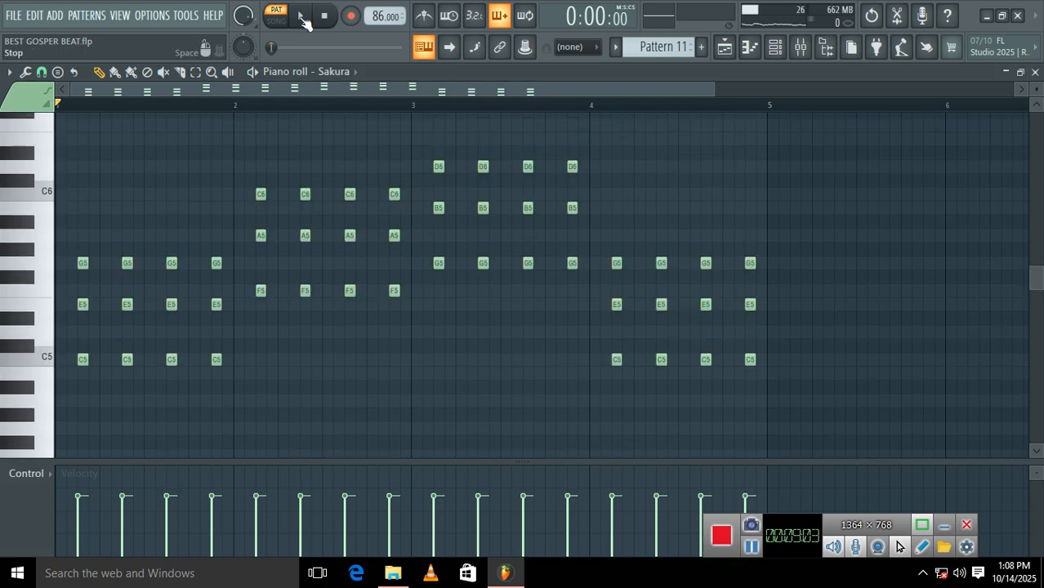
pyautogui.click(301, 16)
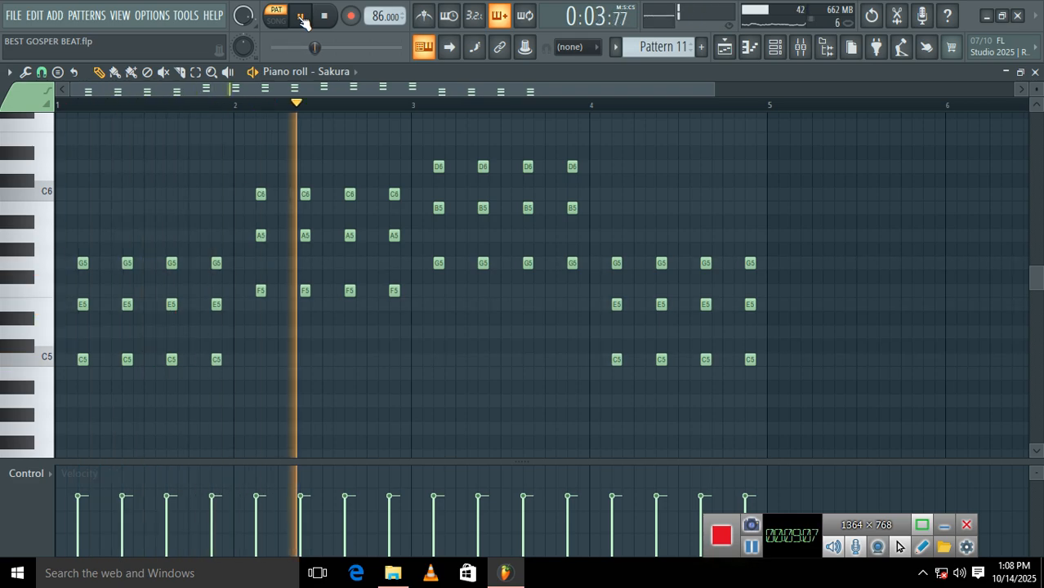
pyautogui.click(300, 15)
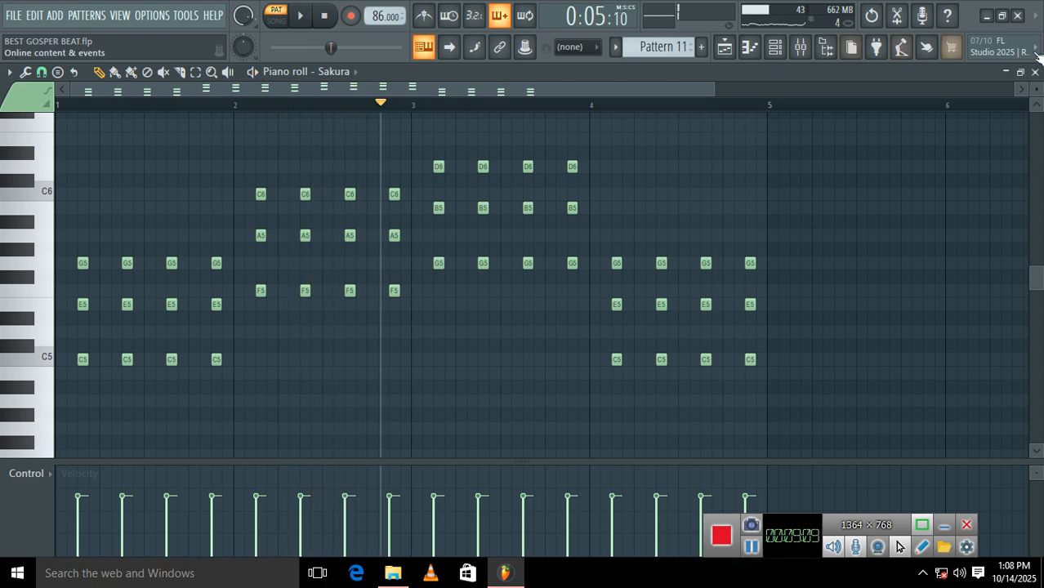
pyautogui.click(1035, 72)
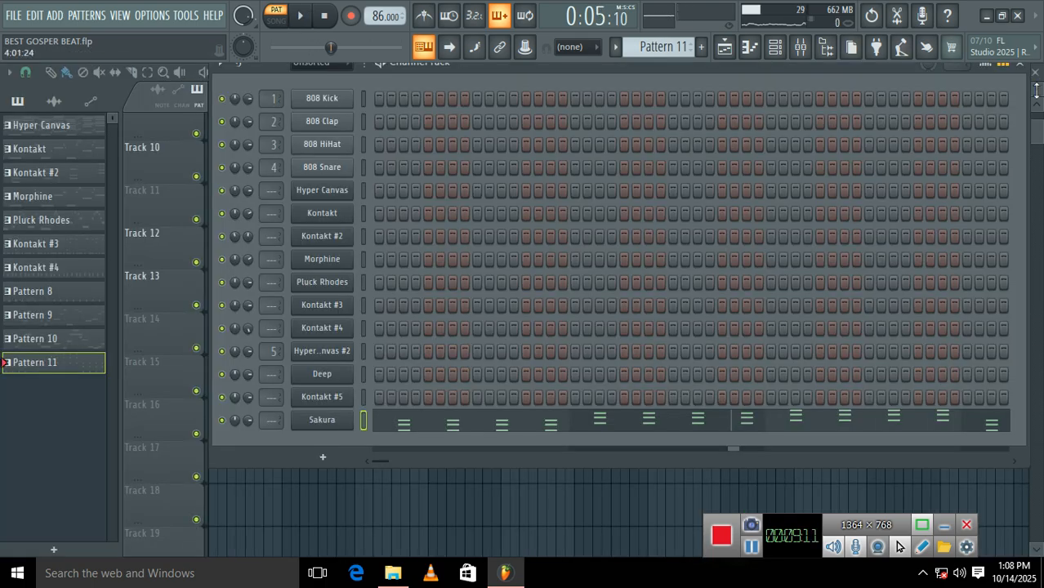
pyautogui.click(1019, 64)
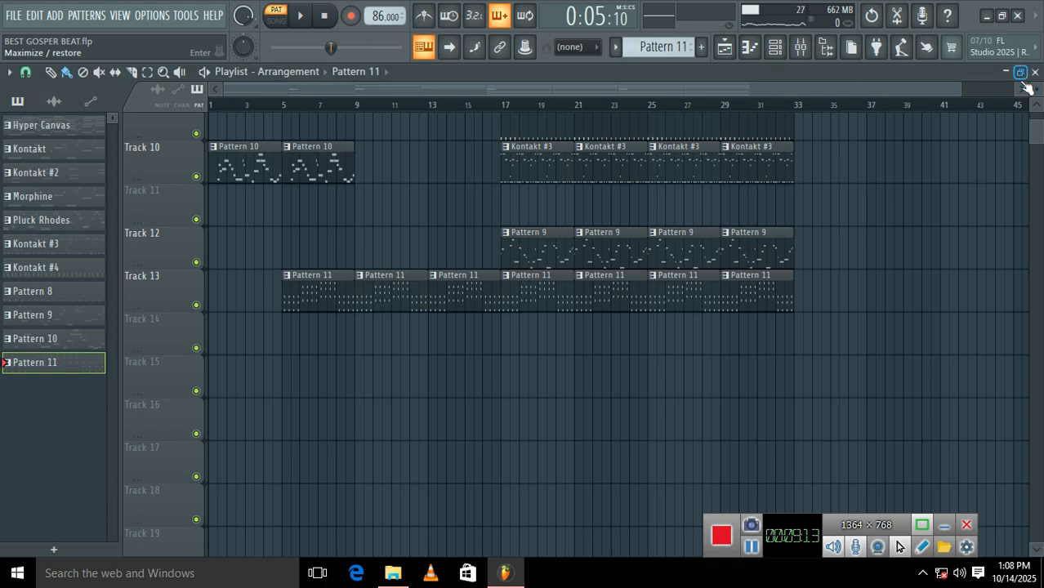
# Step: Select the Kontakt #3 pattern from Track 10 and view its 014_StandardKit1 instrument
pyautogui.click(519, 161)
pyautogui.click(774, 46)
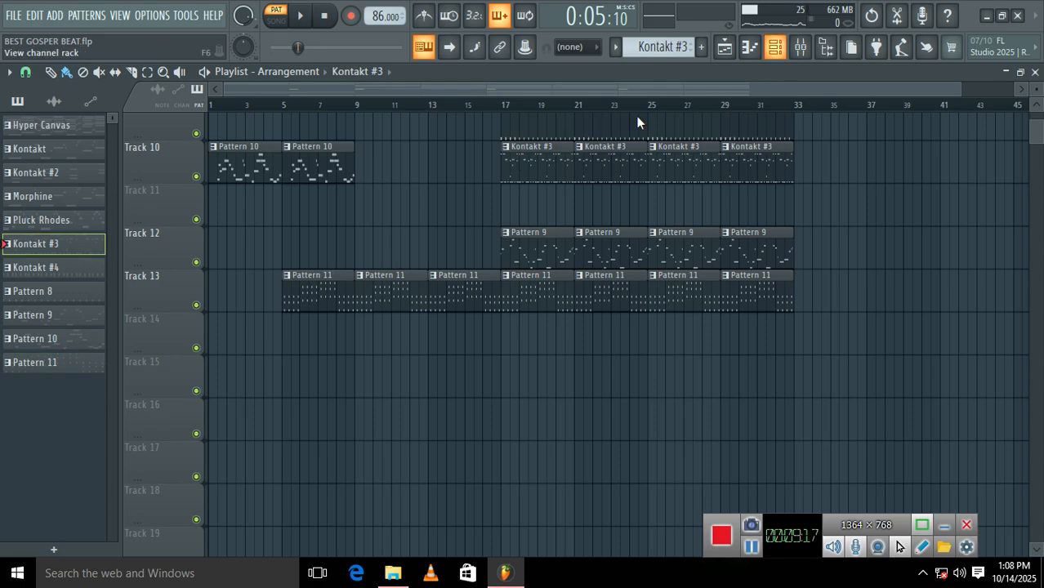
pyautogui.click(335, 306)
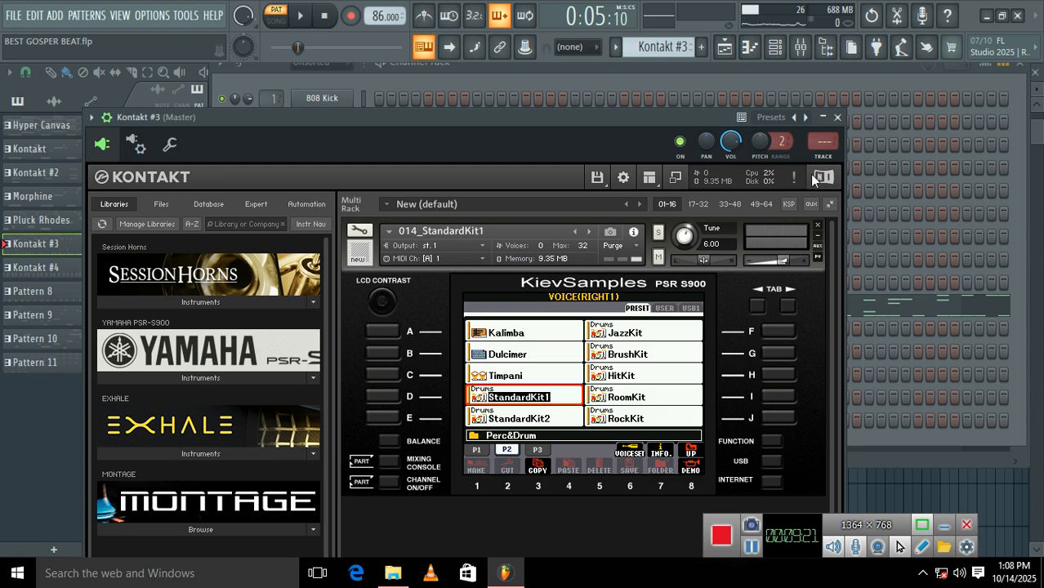
pyautogui.click(837, 117)
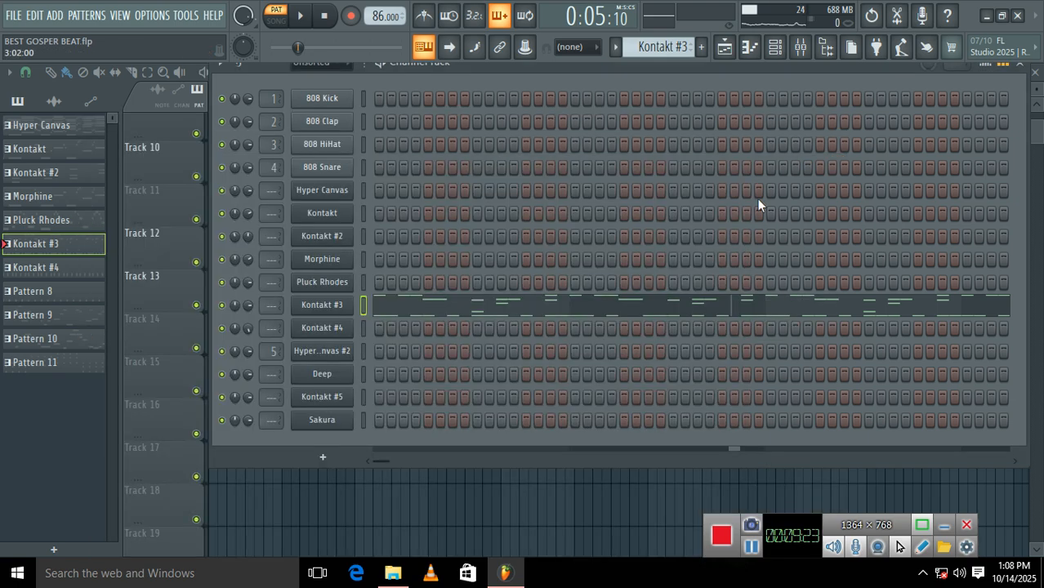
# Step: Bring up the Kontakt #3 drum notes in the piano roll, play them from the beginning, and return to the playlist
pyautogui.click(750, 302)
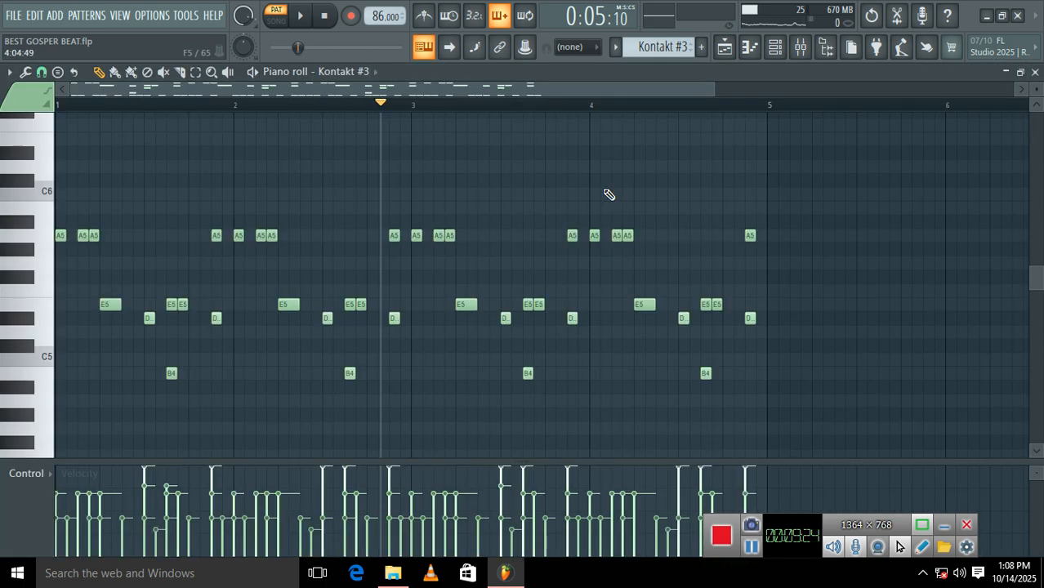
pyautogui.click(323, 18)
pyautogui.click(304, 16)
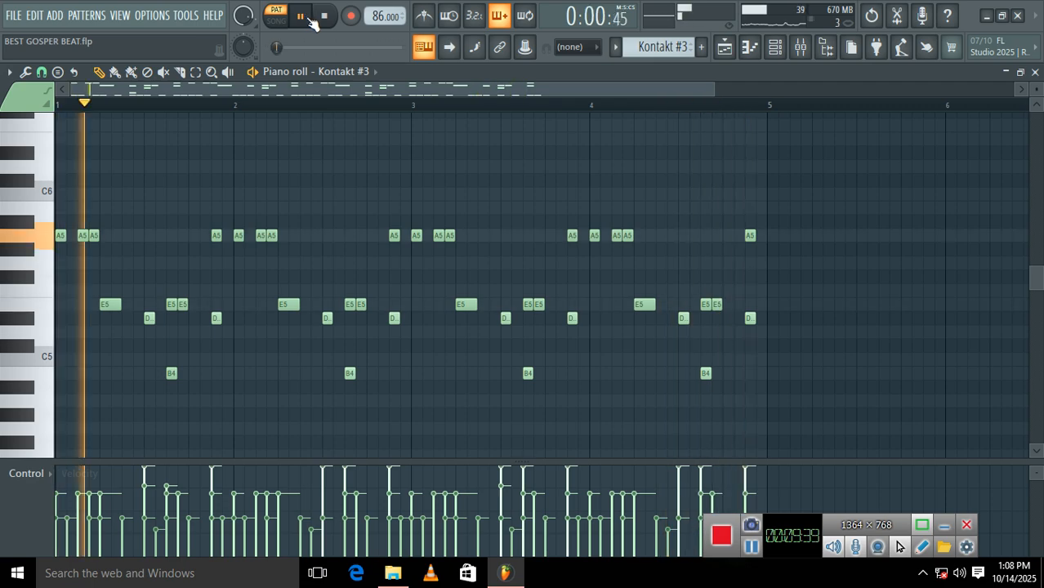
pyautogui.click(309, 17)
pyautogui.click(324, 18)
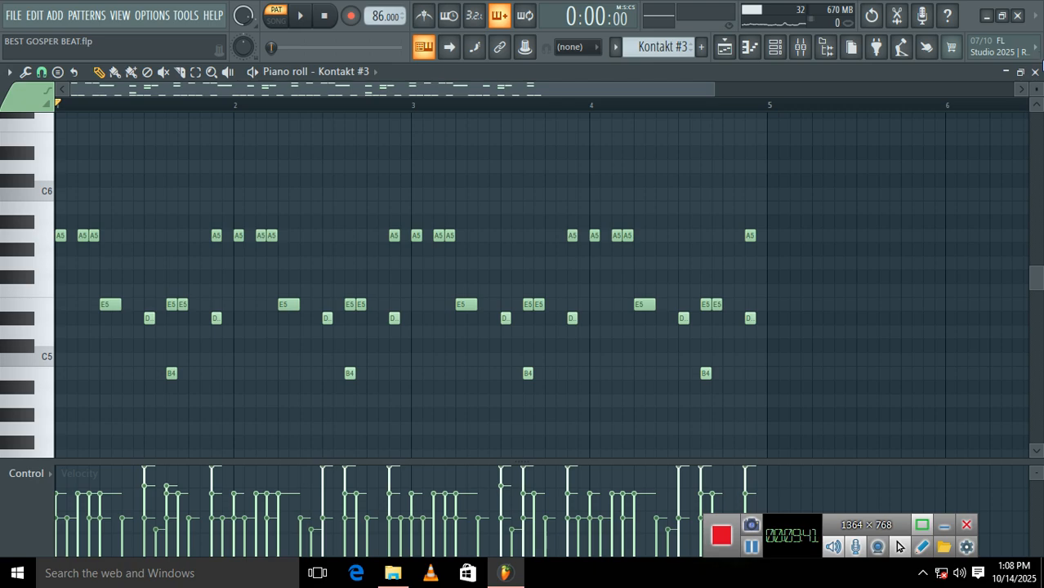
pyautogui.click(1035, 71)
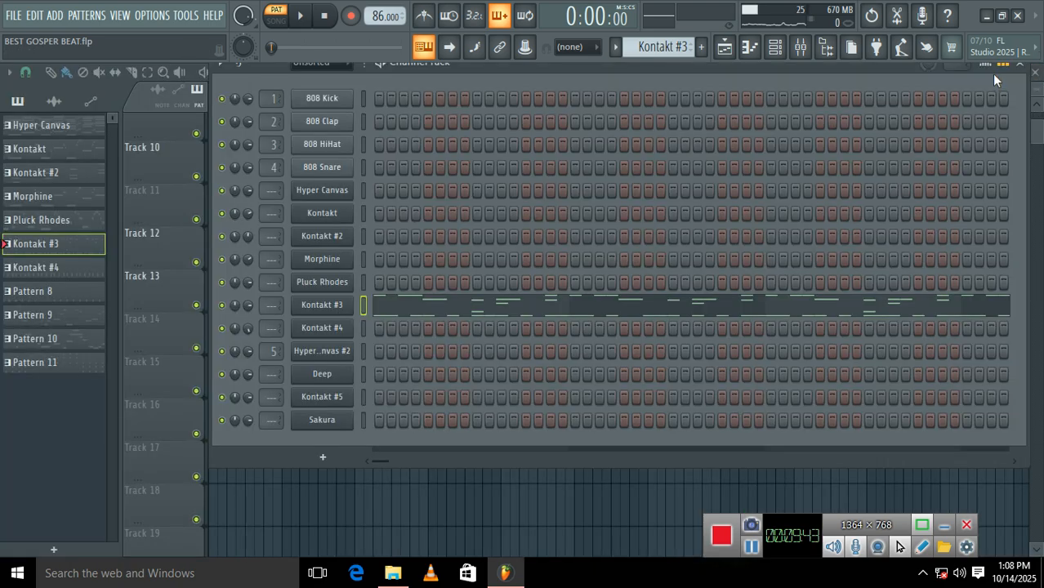
pyautogui.click(1035, 72)
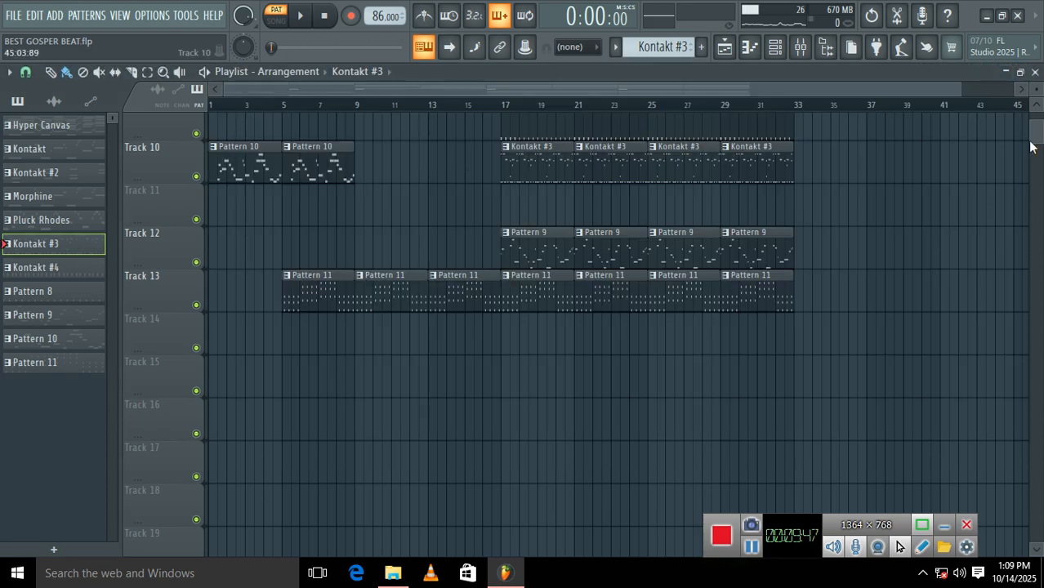
# Step: Select the Kontakt #4 pattern from Track 6 and view its 014_StandardKit1 instrument settings
pyautogui.scroll(3, 941, 135)
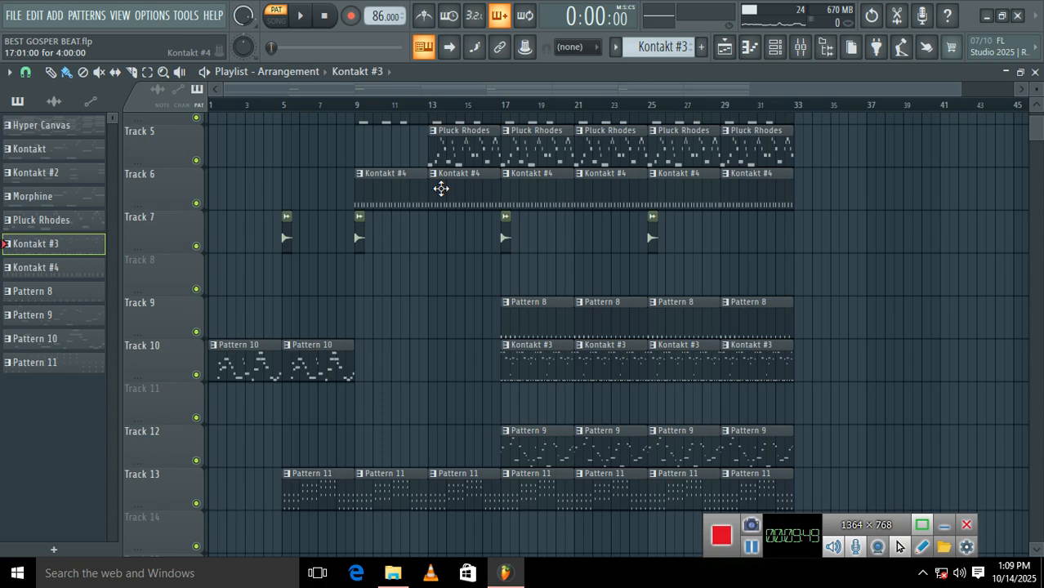
pyautogui.click(455, 196)
pyautogui.click(775, 47)
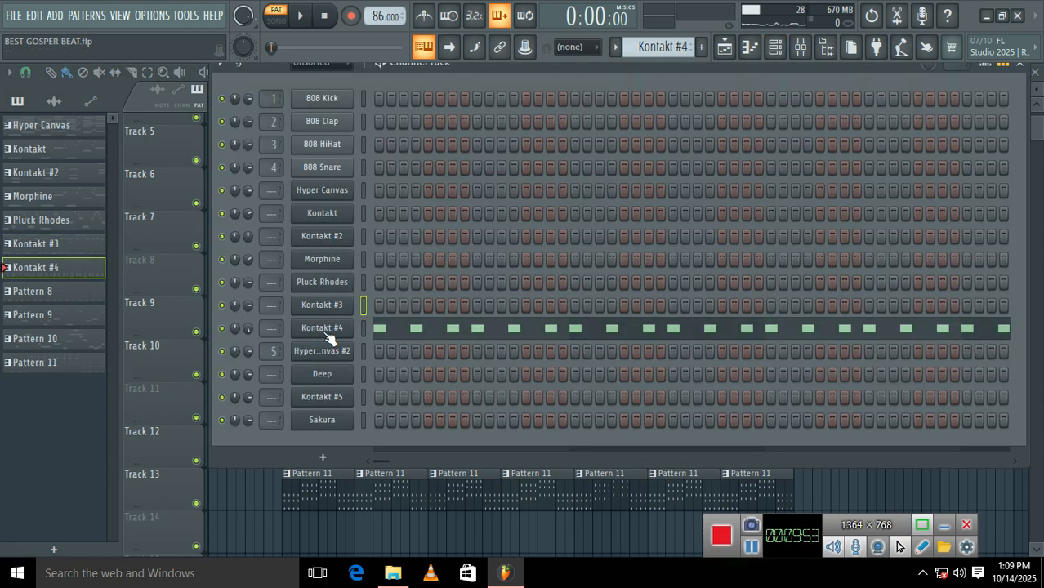
pyautogui.click(328, 330)
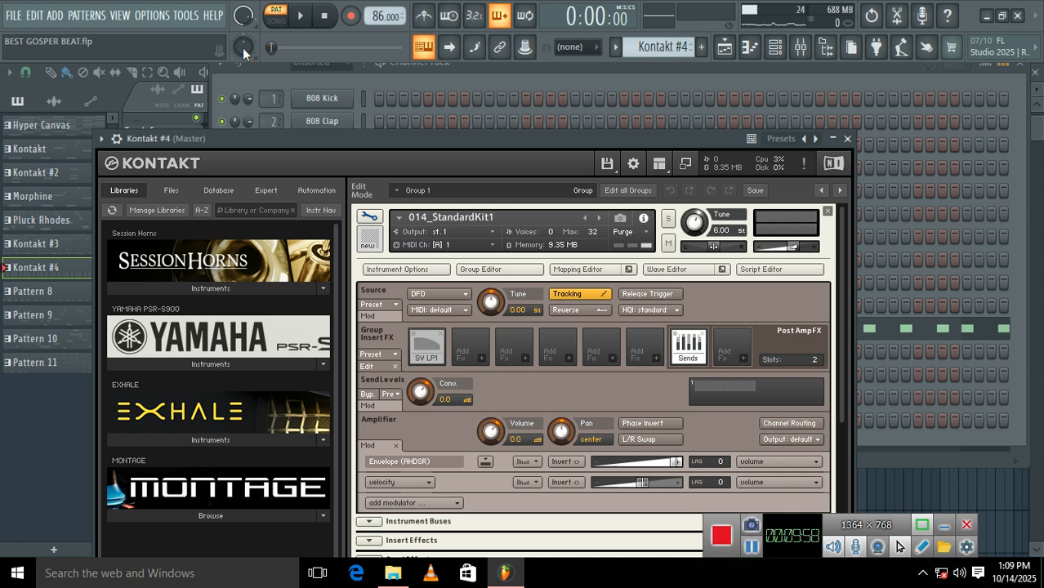
# Step: Play the Kontakt #4 pattern in pattern mode with its instrument settings on screen
pyautogui.click(287, 21)
pyautogui.click(290, 22)
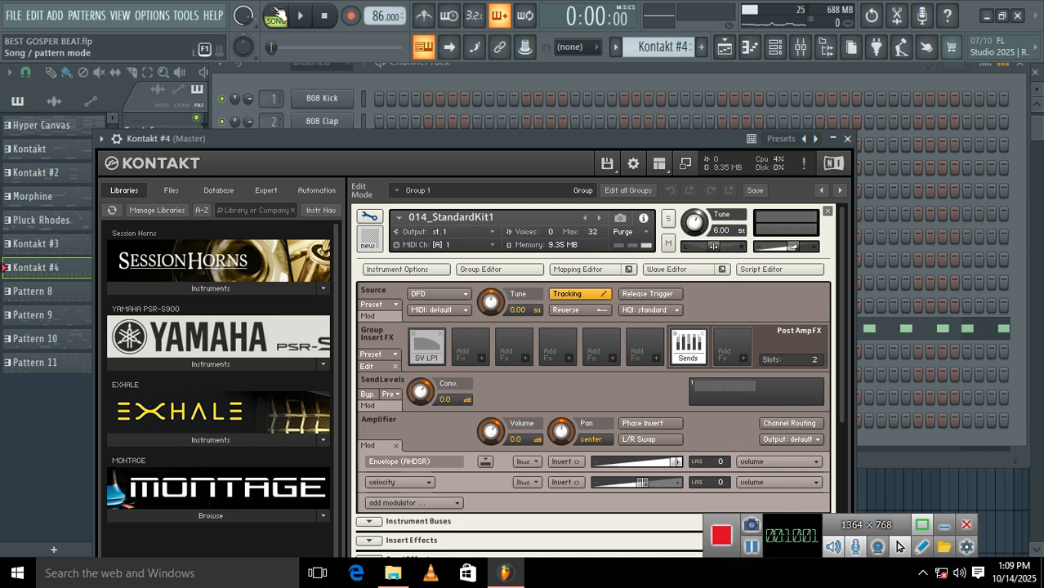
pyautogui.click(302, 18)
pyautogui.click(310, 17)
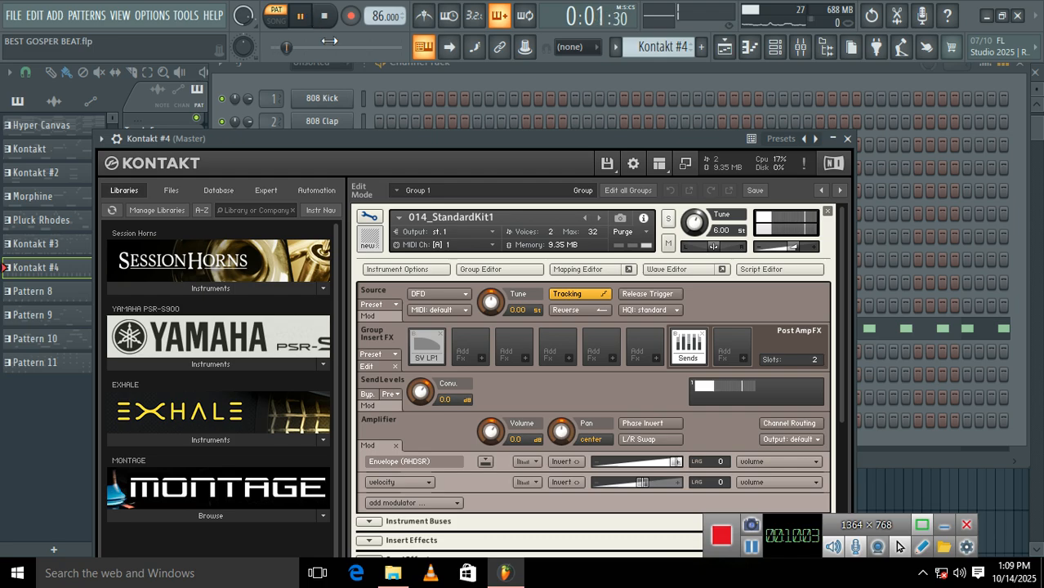
# Step: Lower the Tune of 014_StandardKit1 in Kontakt #4 to 0.00 st and play the pattern to compare the sound
pyautogui.click(694, 226)
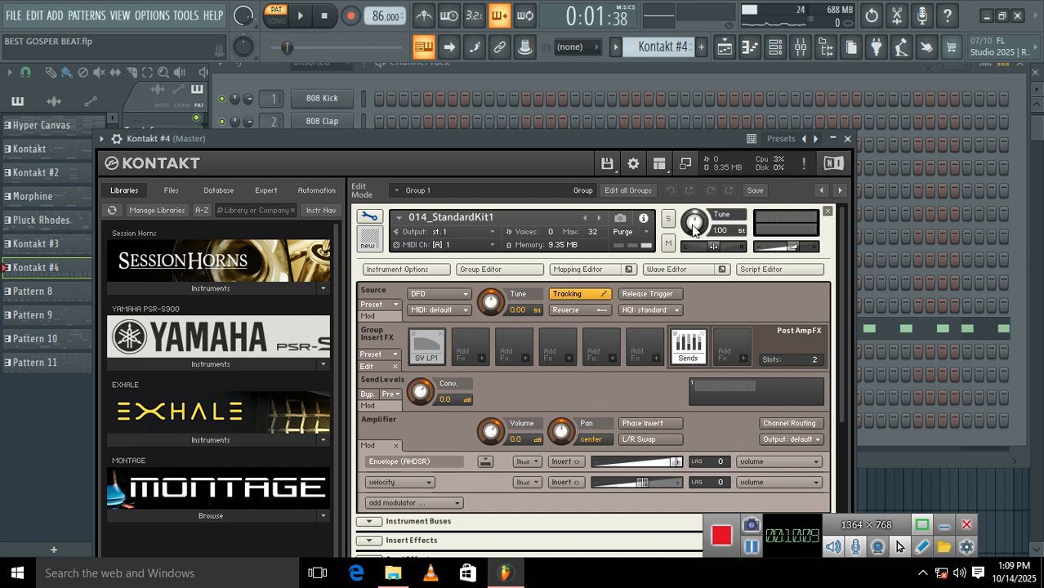
pyautogui.click(300, 16)
pyautogui.press('space')
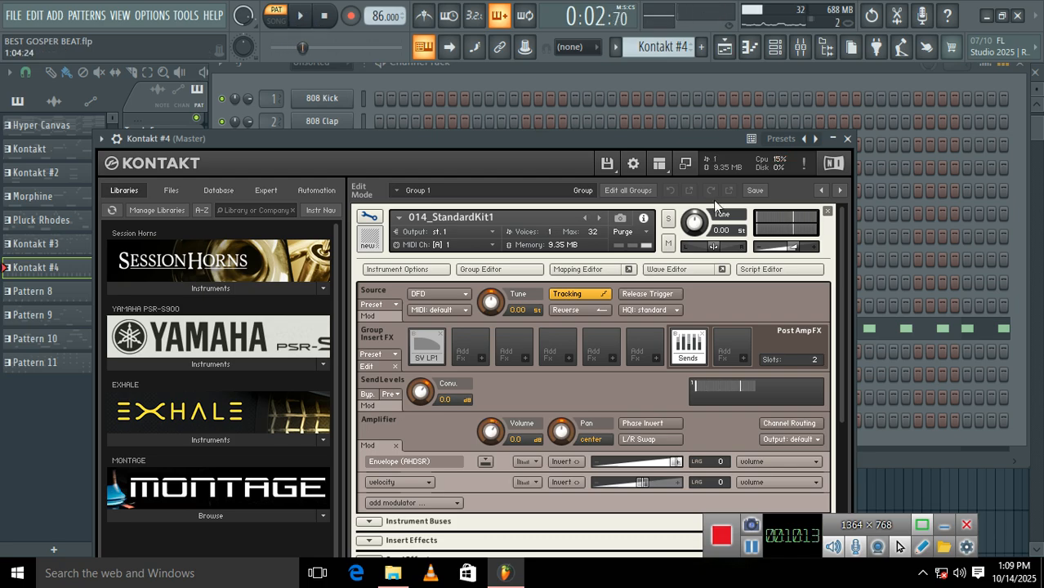
# Step: Set the Tune of 014_StandardKit1 in Kontakt #4 to 6.00 st and play the pattern
pyautogui.moveTo(701, 229); pyautogui.dragTo(710, 216)
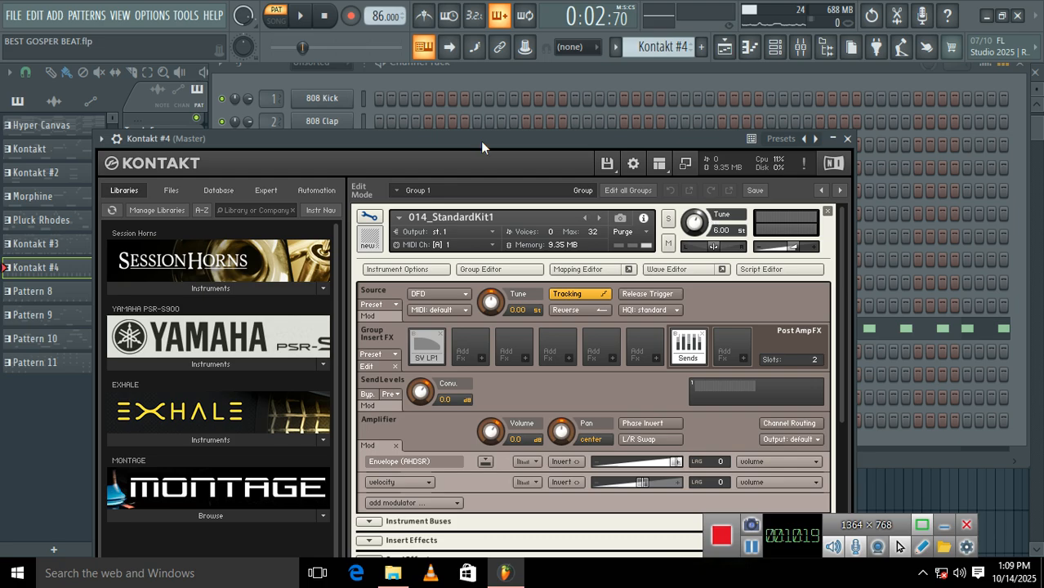
pyautogui.click(303, 18)
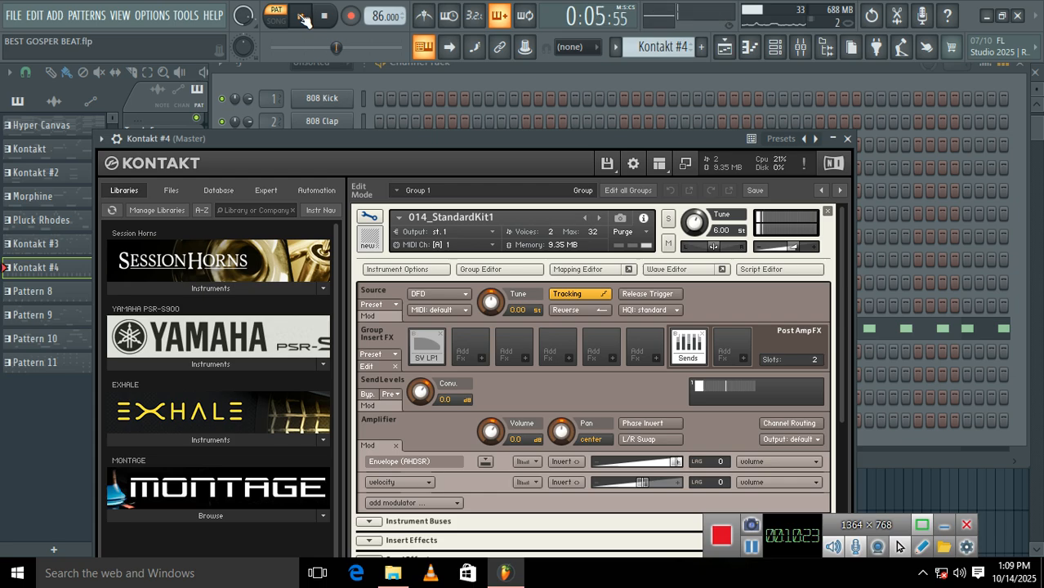
# Step: Pause the Kontakt #4 pattern, close its instrument and channel rack, and return to the playlist
pyautogui.click(302, 18)
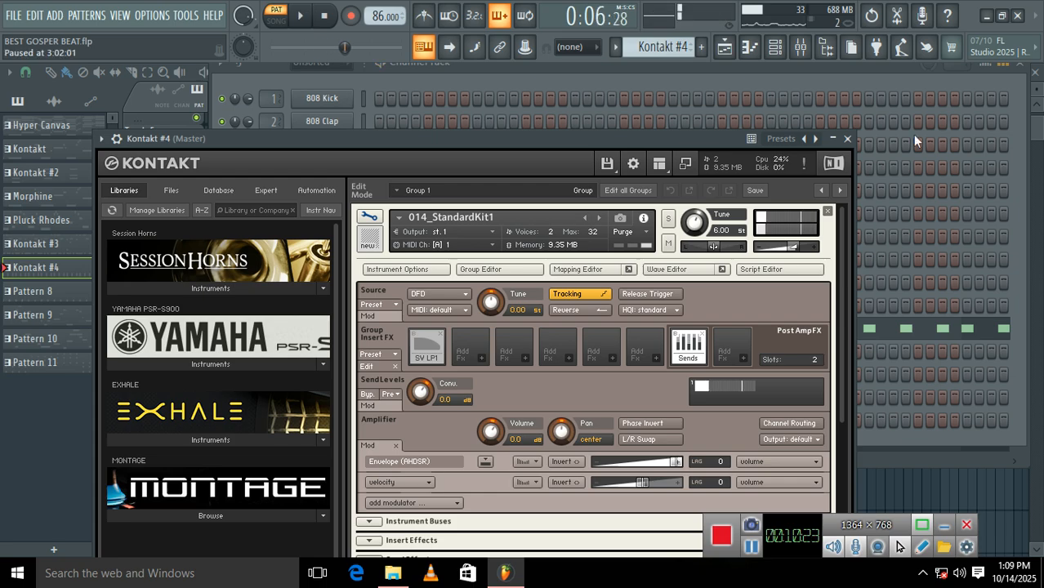
pyautogui.click(847, 138)
pyautogui.click(1018, 63)
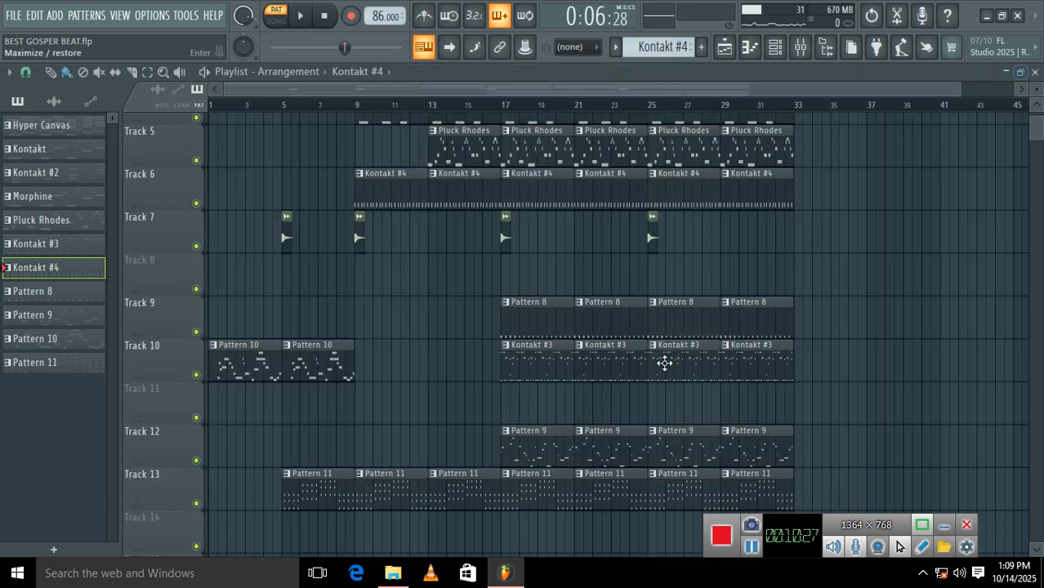
# Step: Select Pattern 8 from Track 9 and view the instrument settings of its Hyper Canvas #2 channel
pyautogui.click(537, 303)
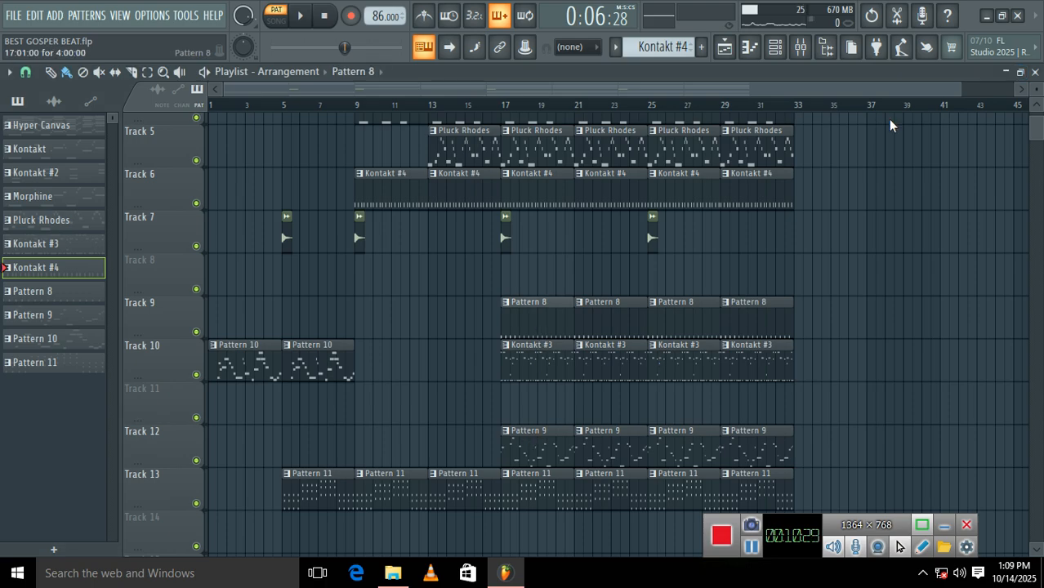
pyautogui.click(775, 46)
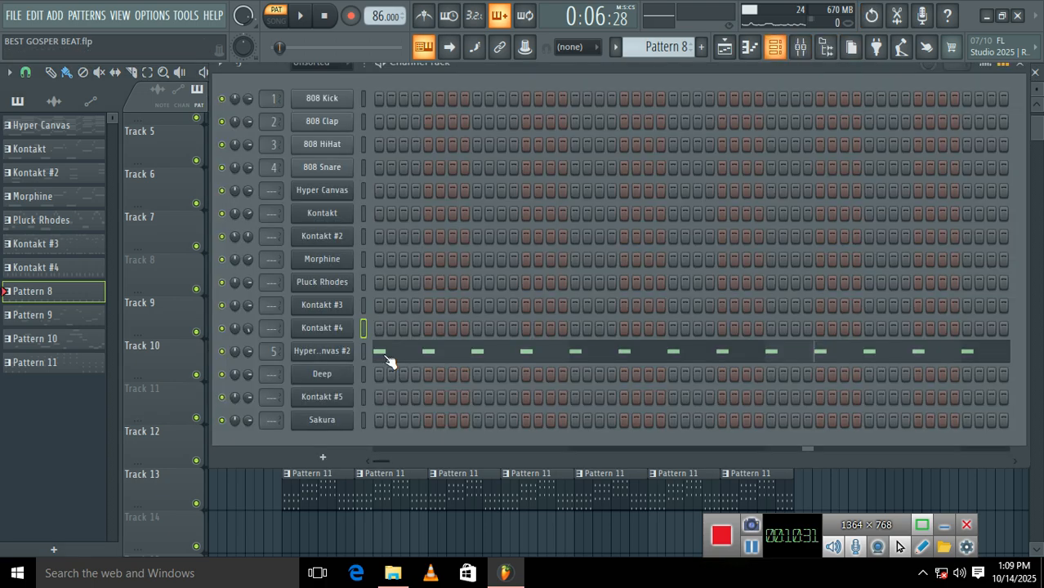
pyautogui.click(338, 350)
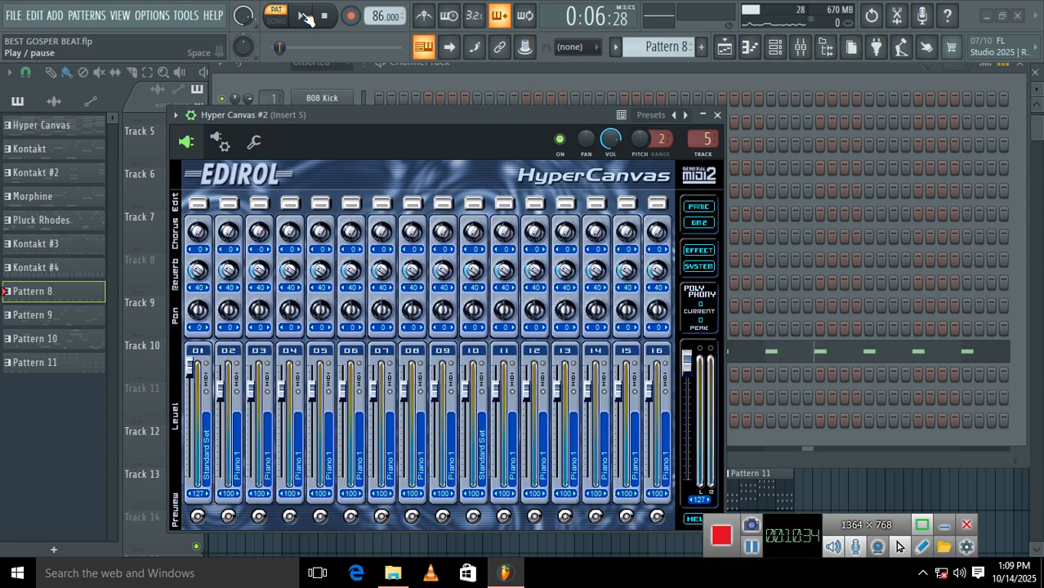
# Step: Play Pattern 8 in pattern mode with Hyper Canvas #2 on screen, then pause and return to the playlist
pyautogui.click(305, 17)
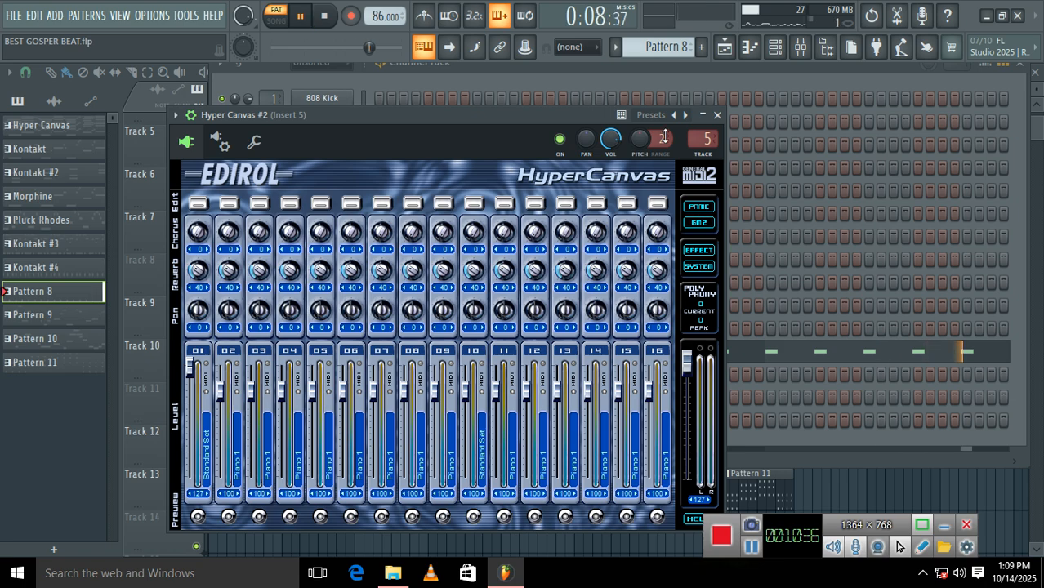
pyautogui.click(300, 18)
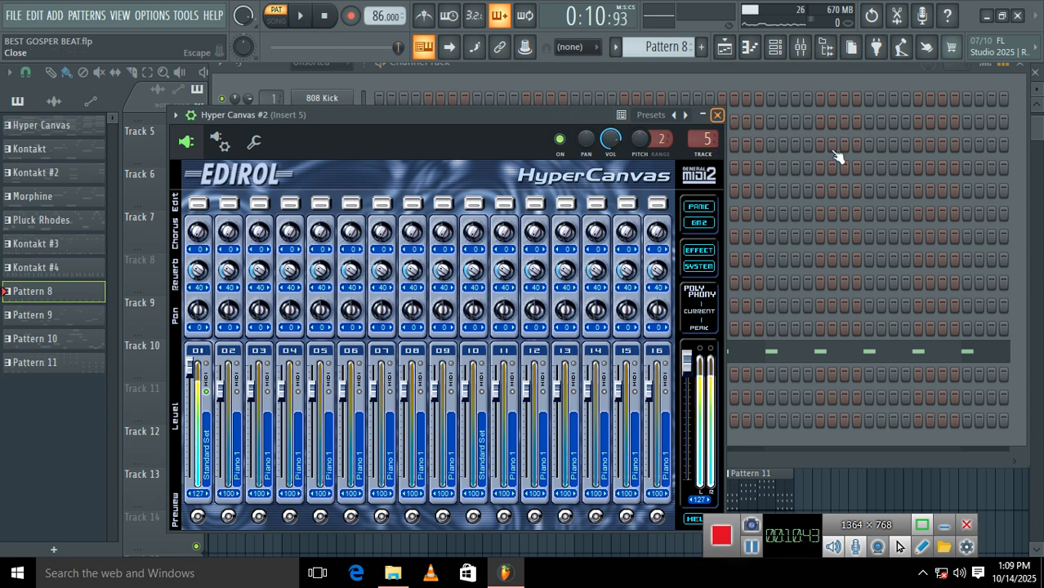
pyautogui.press('Escape')
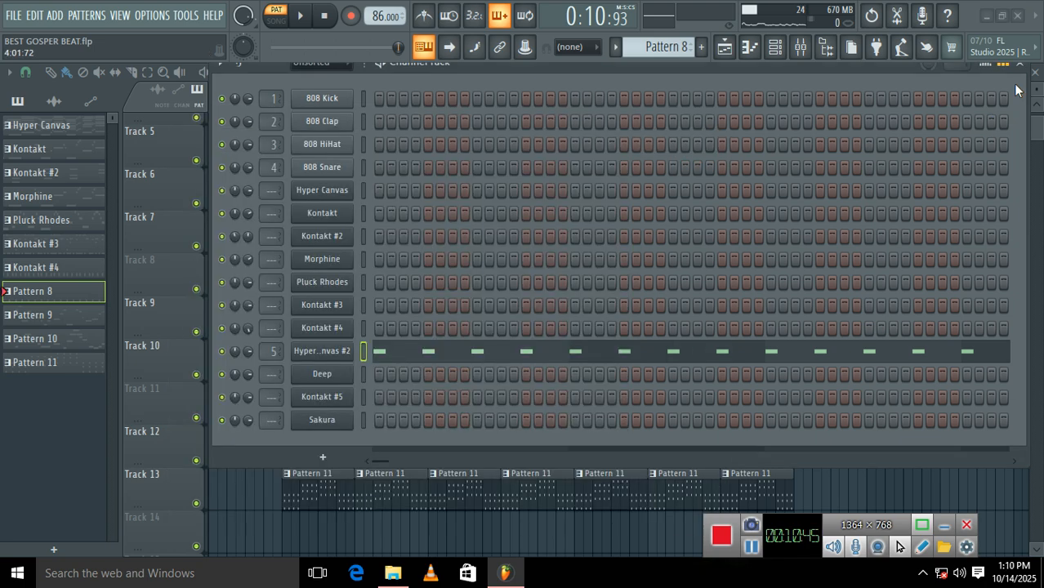
pyautogui.click(1018, 64)
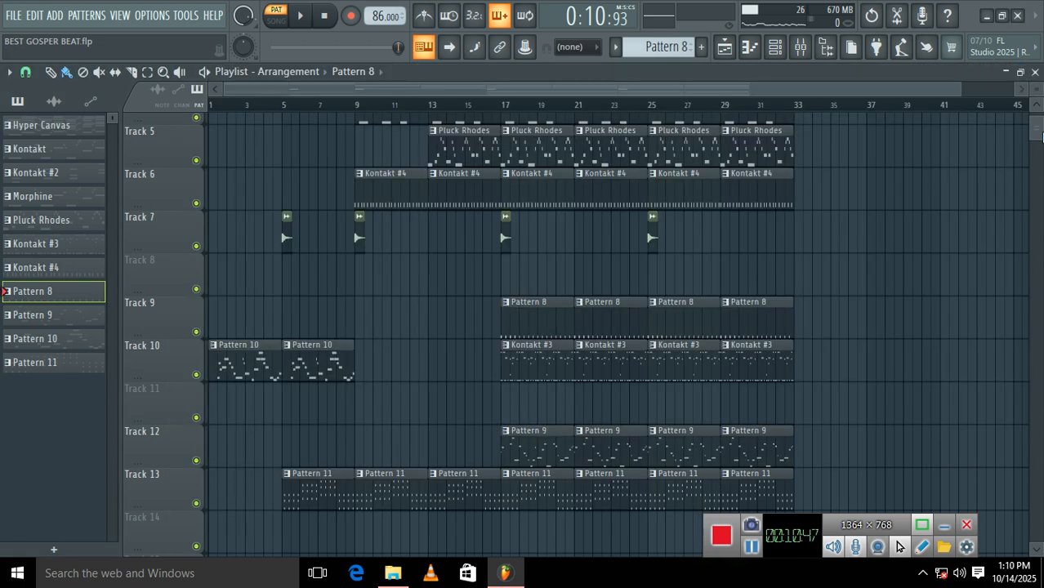
# Step: Look over the playlist's tracks and briefly view the mixer
pyautogui.scroll(4, 572, 326)
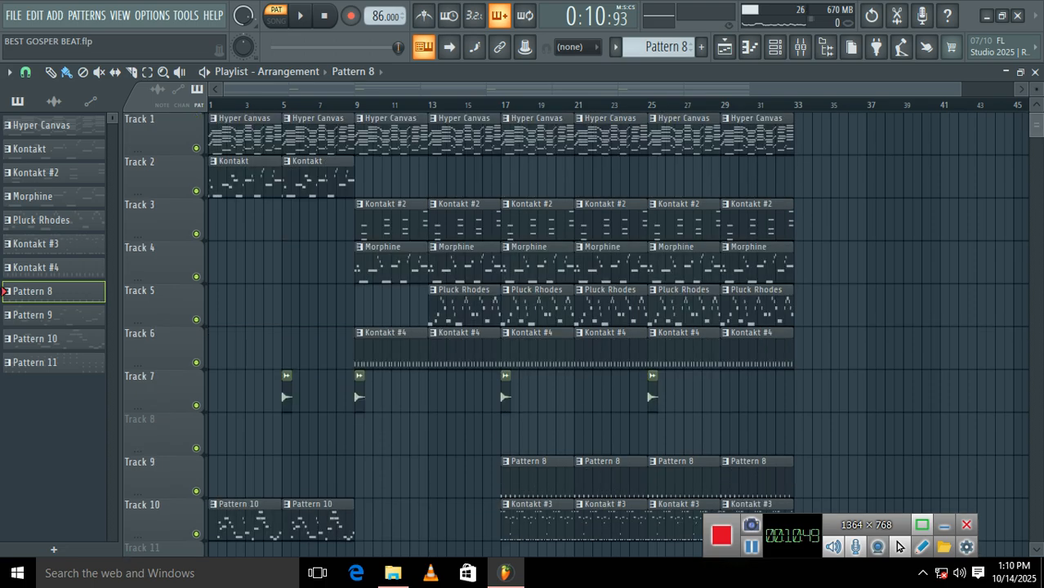
pyautogui.scroll(-6, 572, 326)
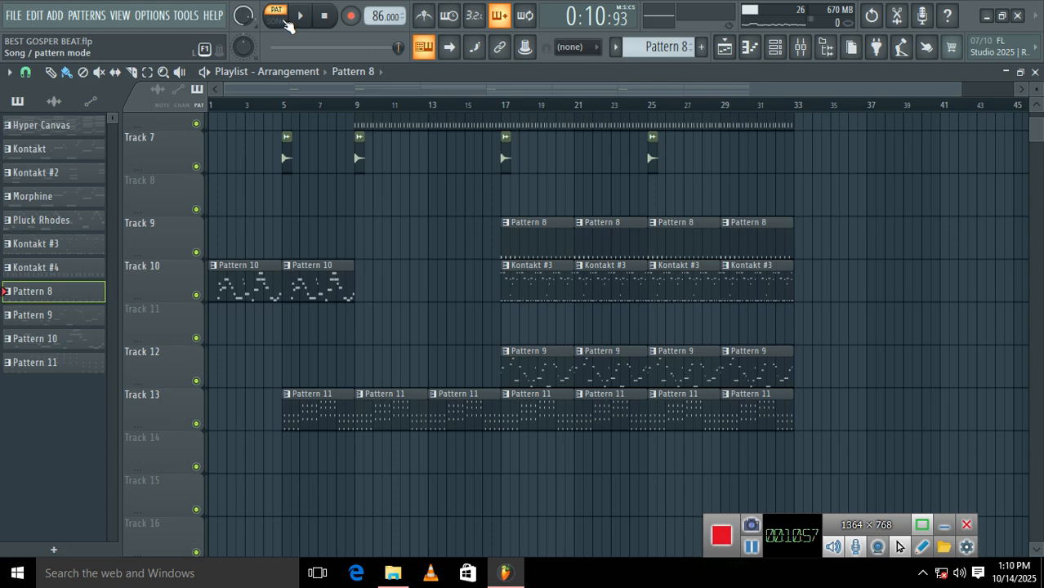
pyautogui.click(801, 51)
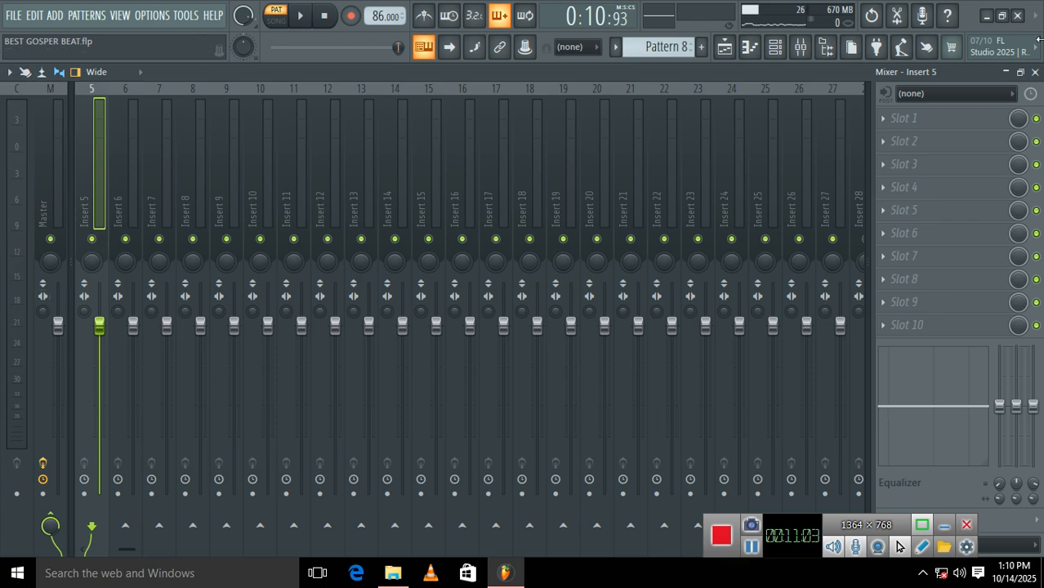
pyautogui.click(1035, 72)
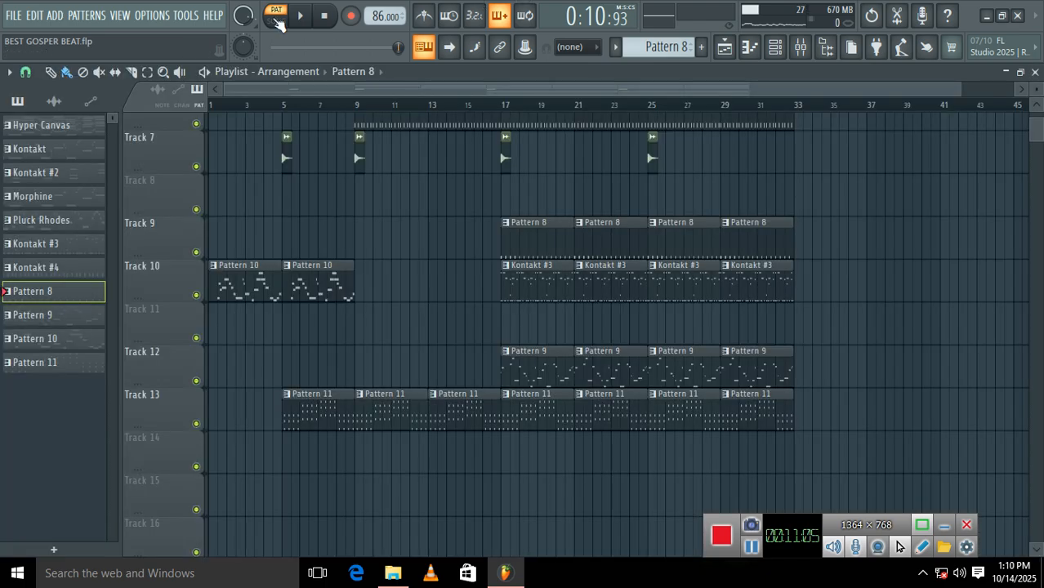
# Step: Switch to song mode, play the arrangement through its opening section and pause it
pyautogui.click(276, 23)
pyautogui.click(309, 15)
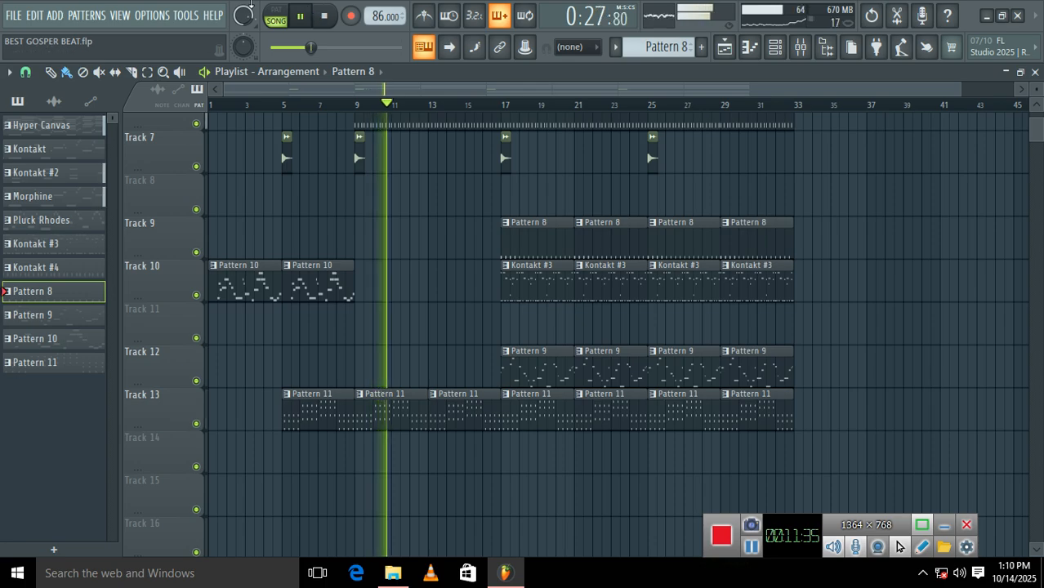
pyautogui.click(300, 16)
# Step: Set the FL Studio ASIO buffer length to 2048 in the audio settings
pyautogui.click(152, 15)
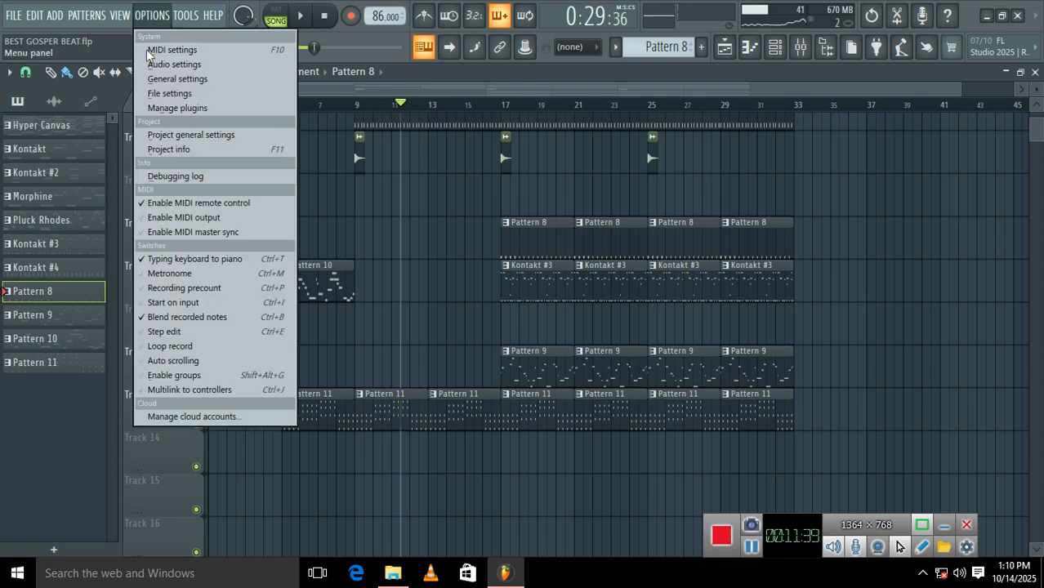
pyautogui.click(169, 64)
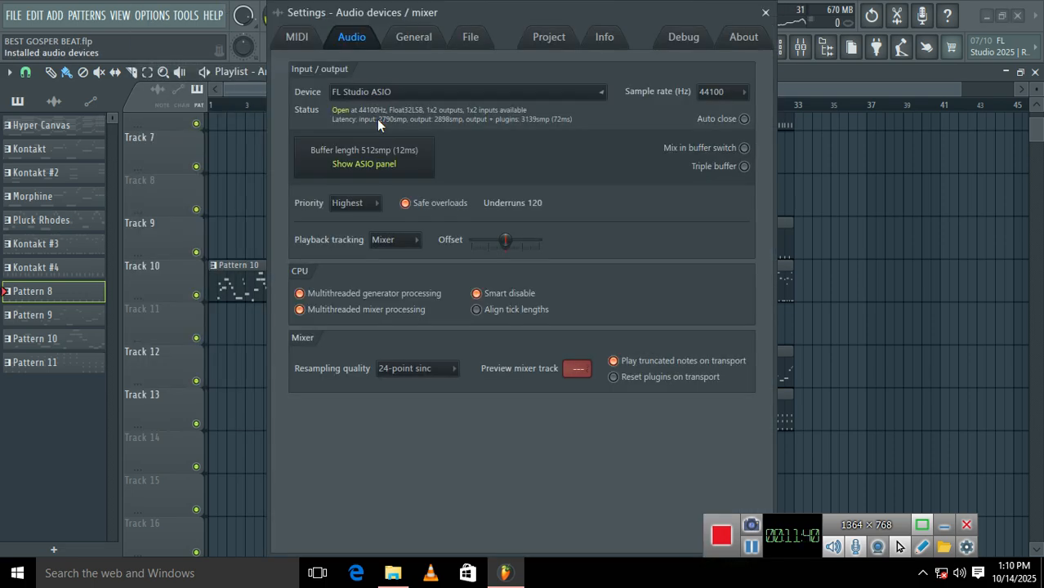
pyautogui.click(382, 150)
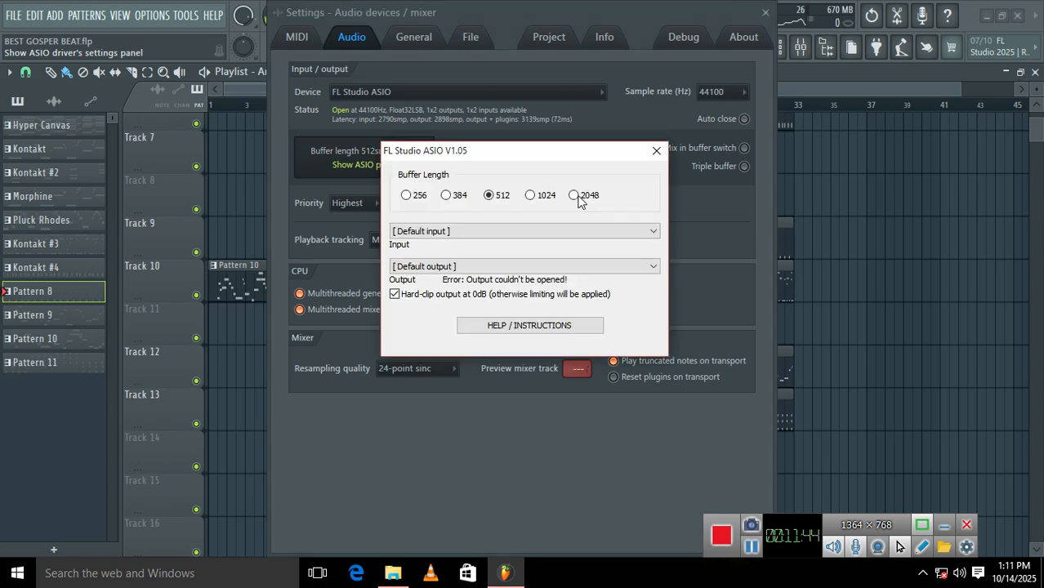
pyautogui.click(657, 152)
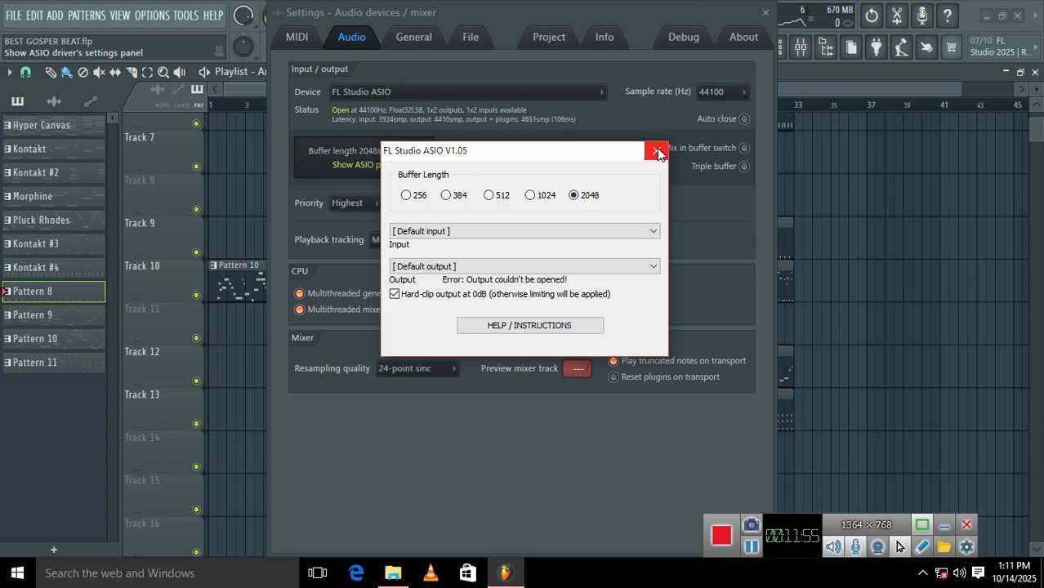
pyautogui.click(657, 152)
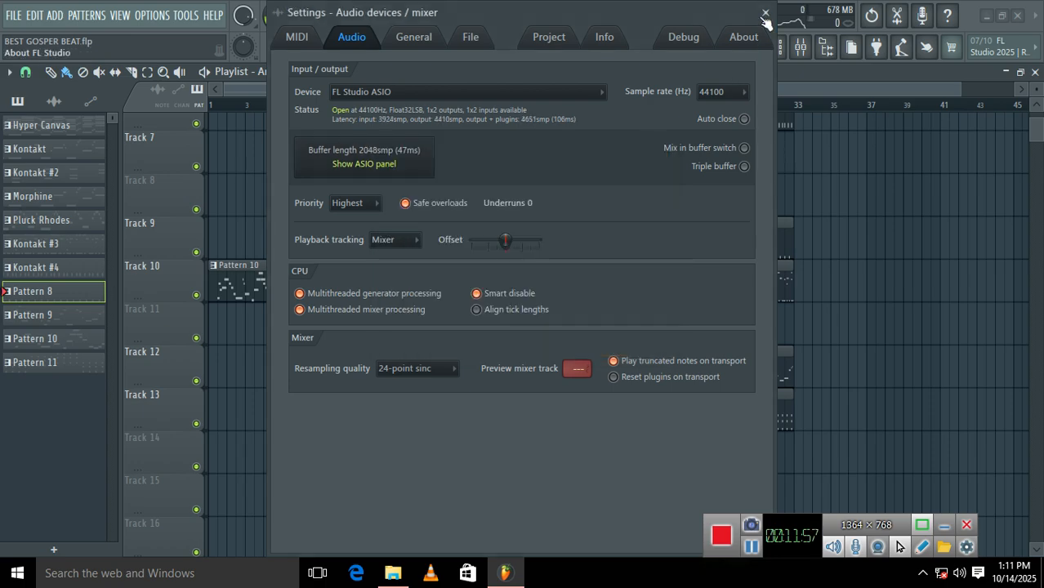
pyautogui.click(766, 12)
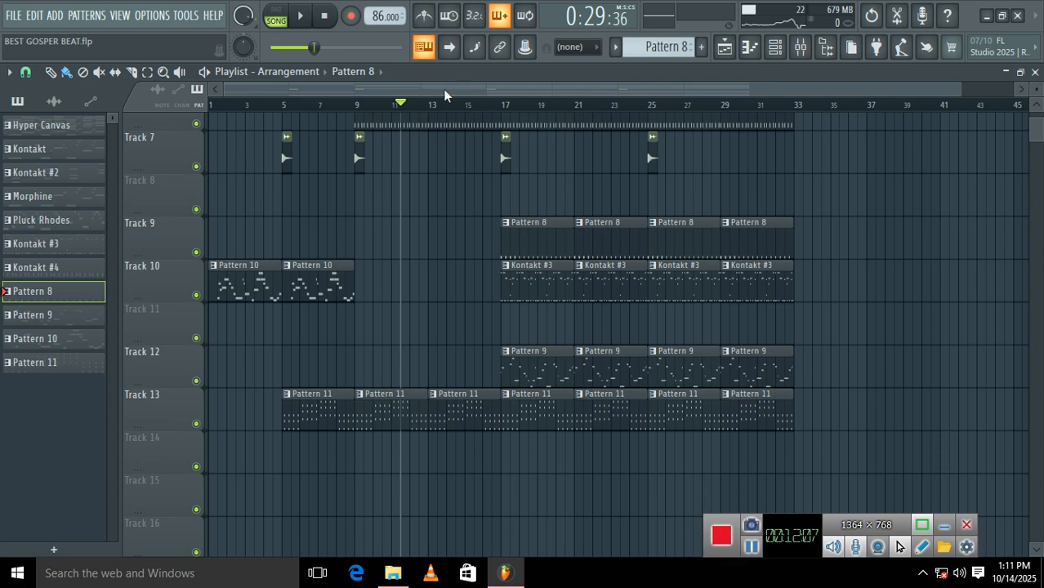
# Step: Play the song from the beginning and, during playback, set the Sakura channel's volume in Pattern 11 to about 59%
pyautogui.click(327, 18)
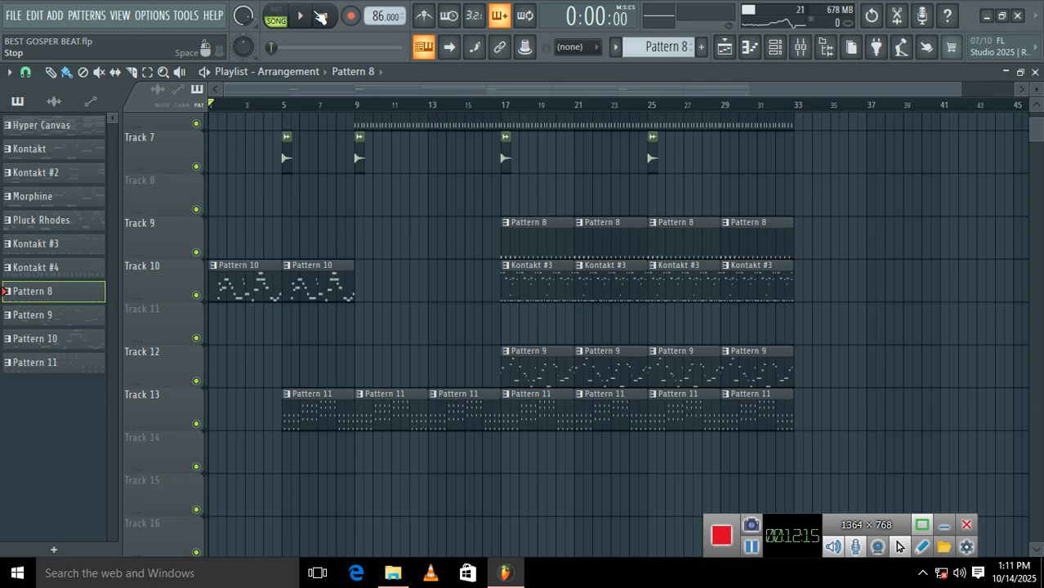
pyautogui.click(307, 17)
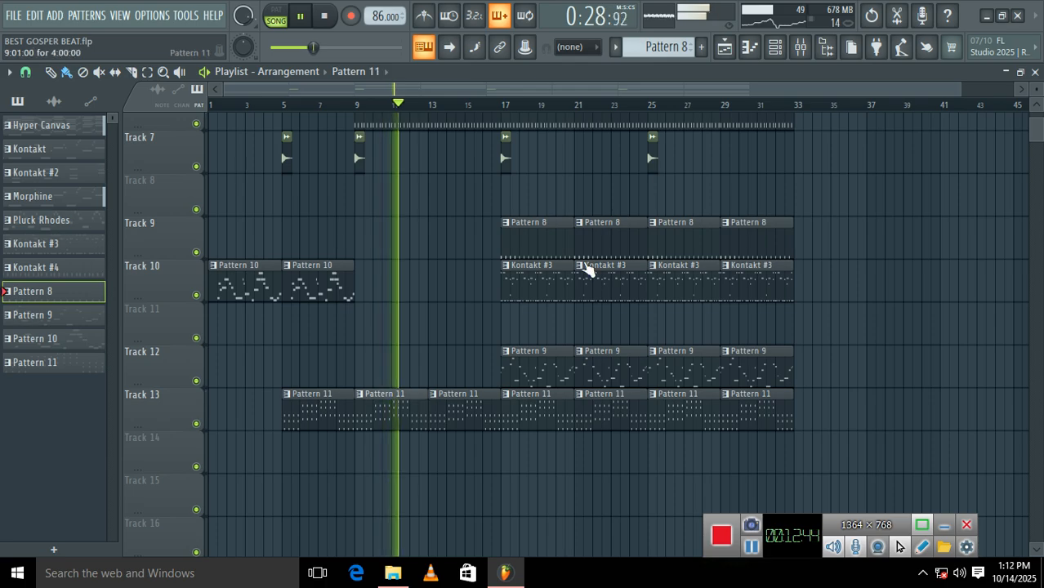
pyautogui.click(776, 50)
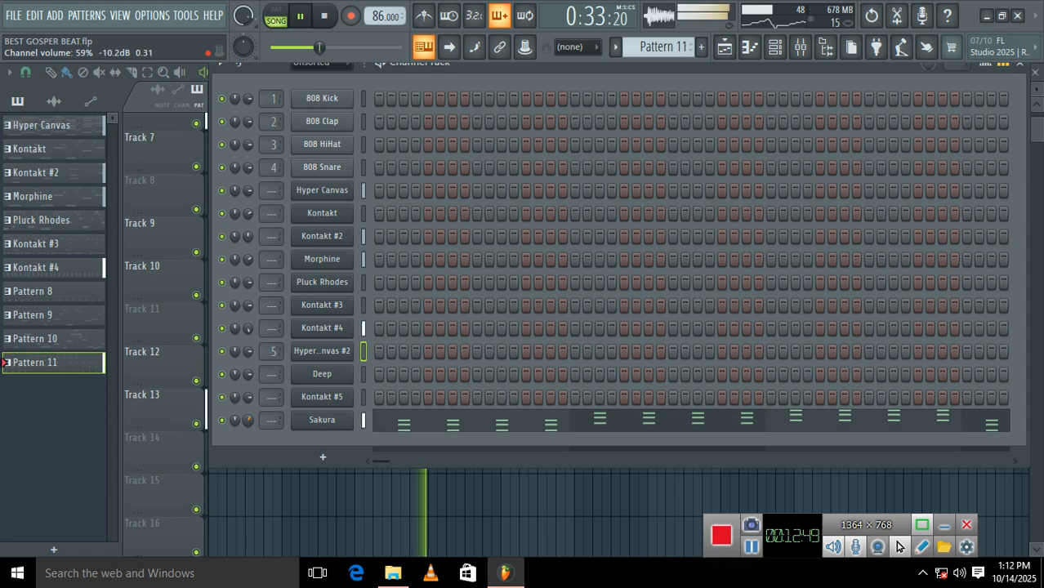
pyautogui.click(1024, 70)
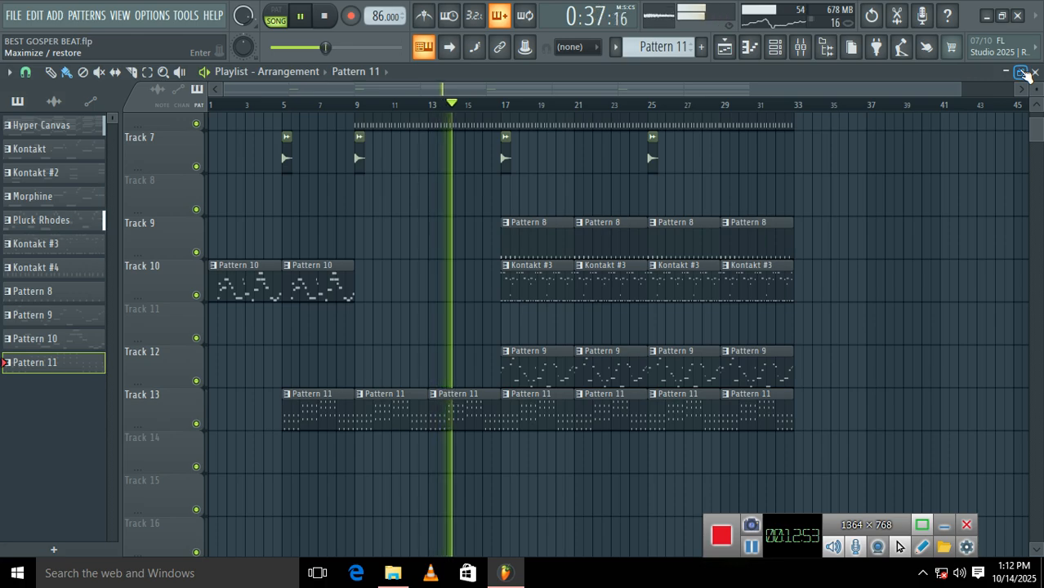